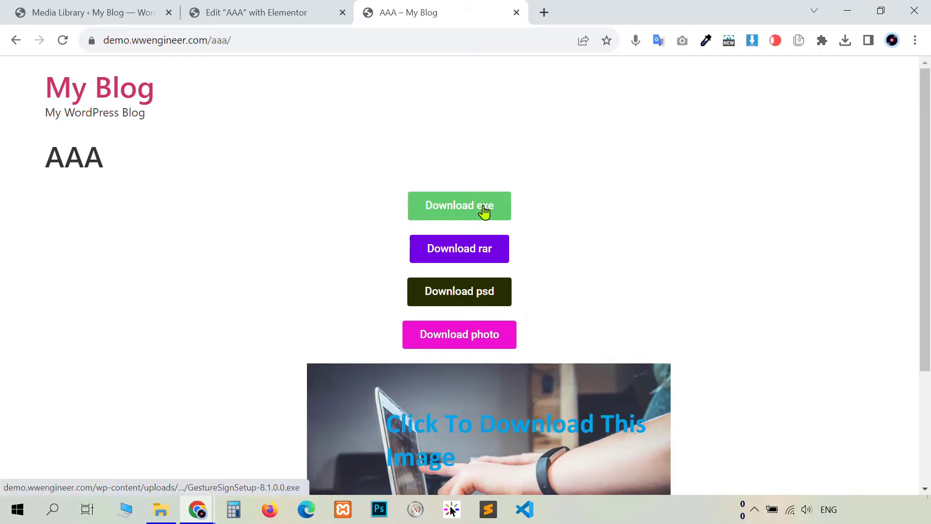
- Test the Download exe and Download rar buttons on the AAA page, dismissing each download dialog
click(484, 210)
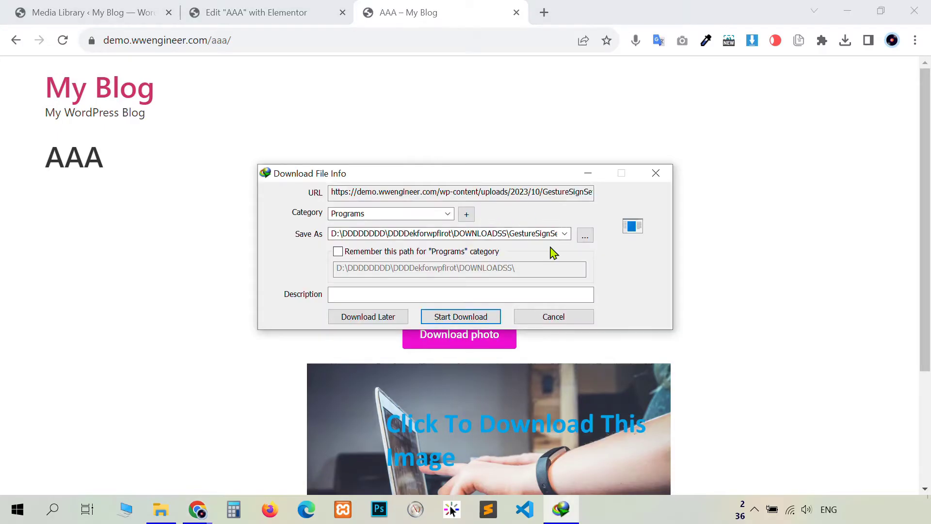
click(656, 173)
click(607, 155)
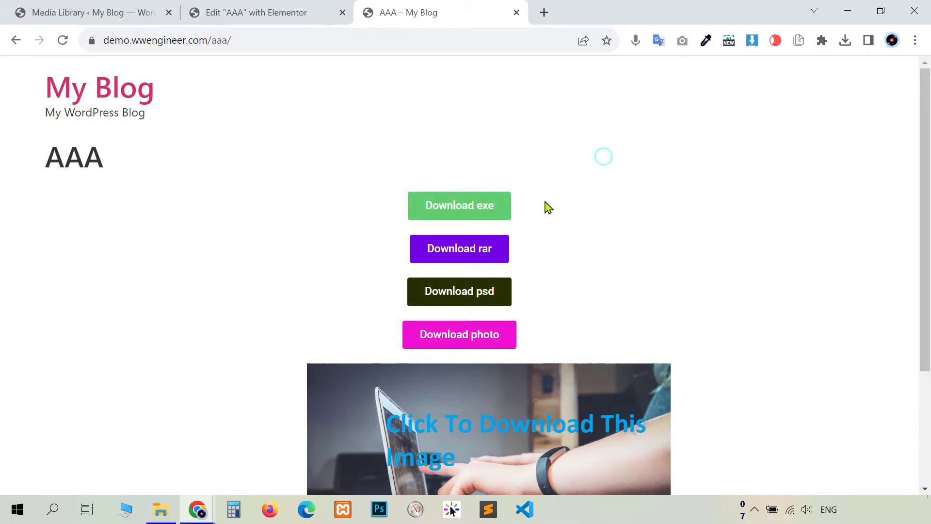
click(474, 248)
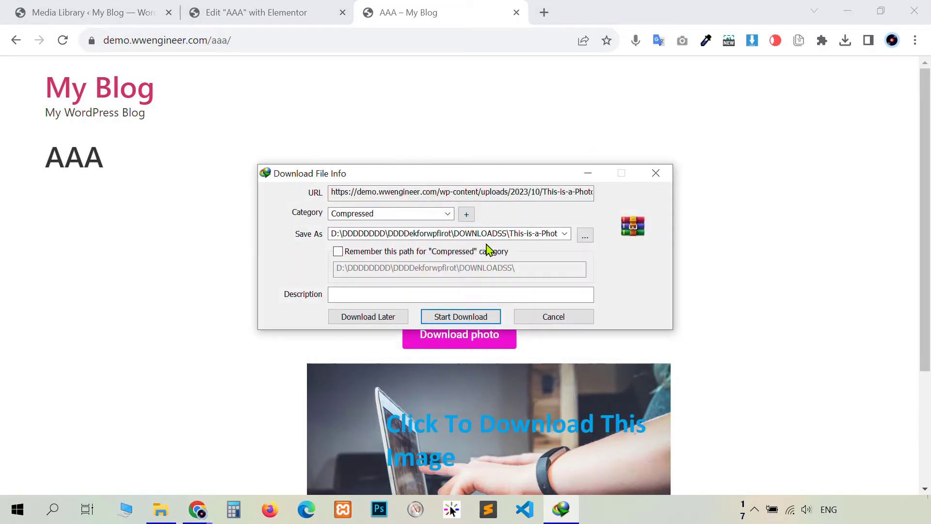
click(655, 173)
click(505, 314)
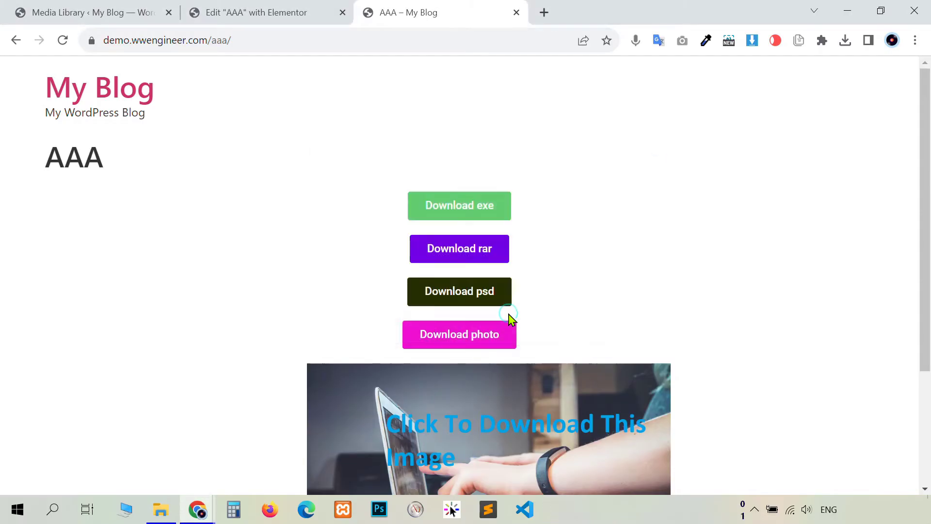
- Test the Download psd and Download photo buttons on the AAA page, closing the enlarged photo
click(493, 296)
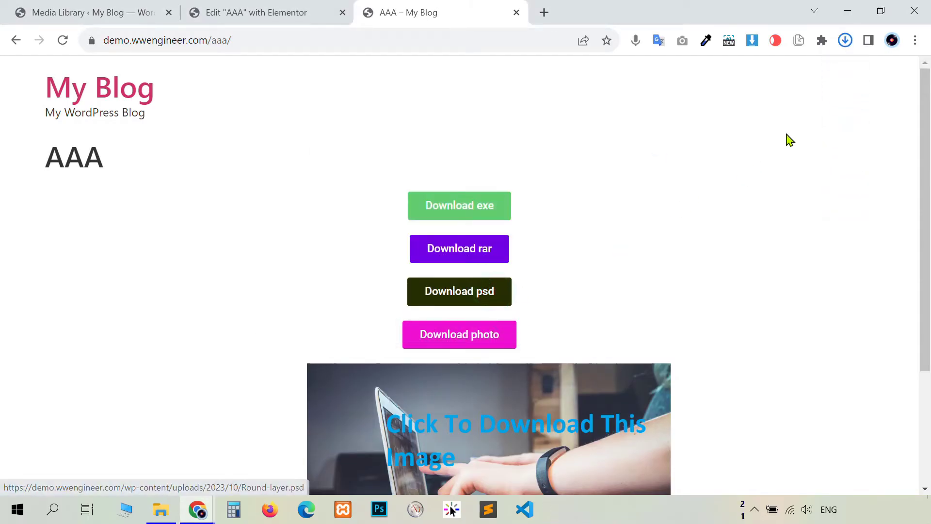
click(771, 192)
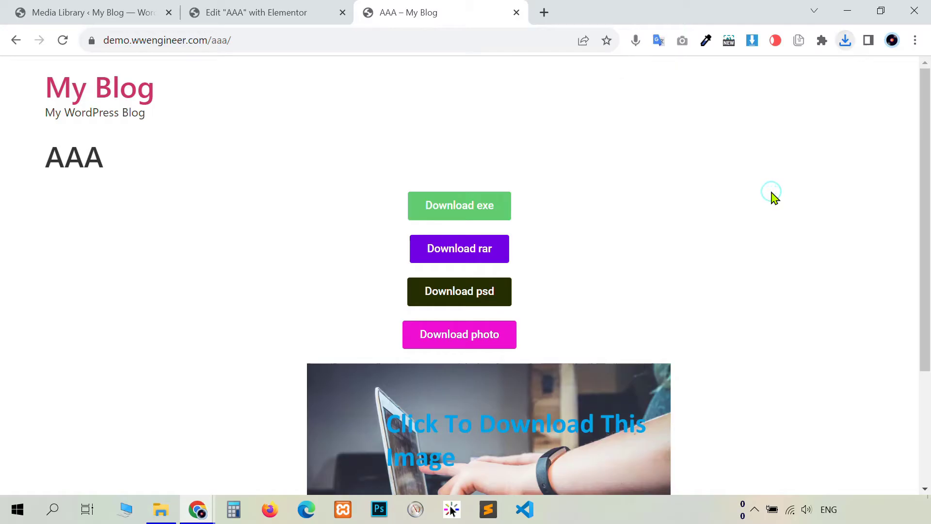
scroll(572, 184, down, 1)
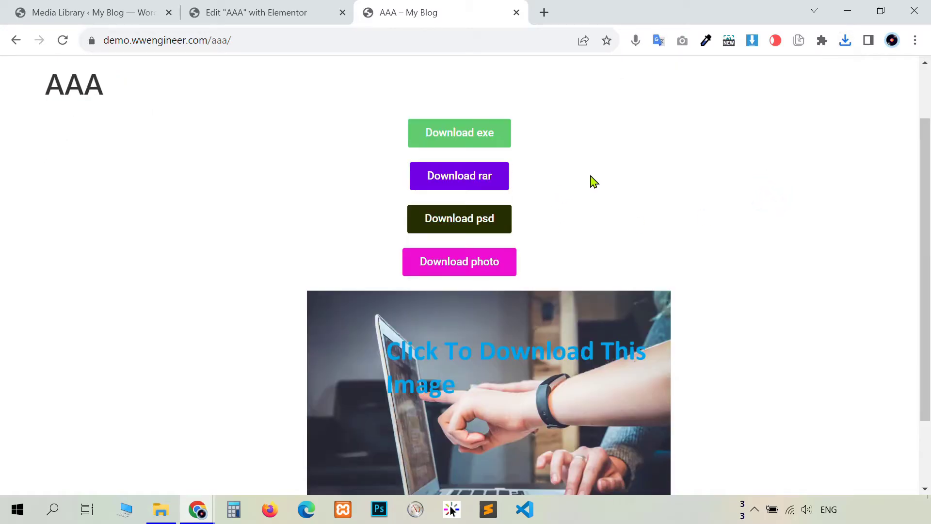
click(488, 268)
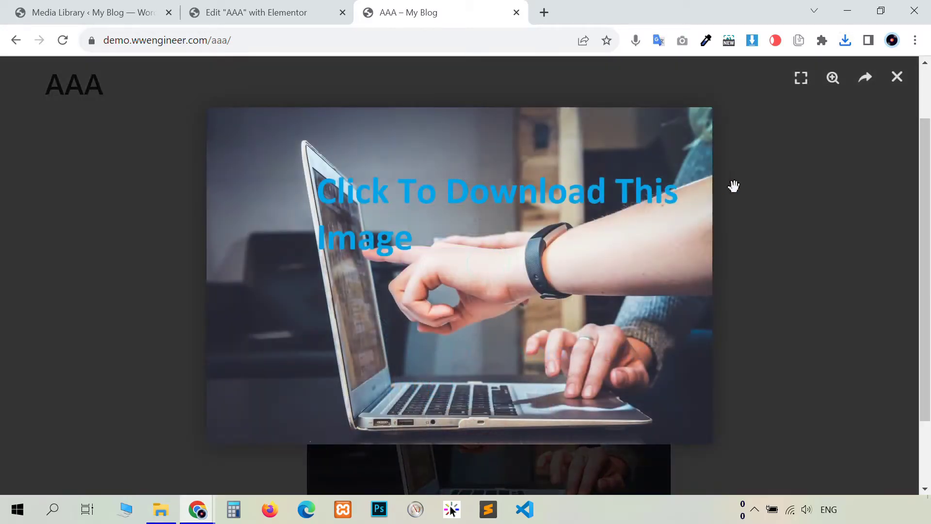
click(812, 228)
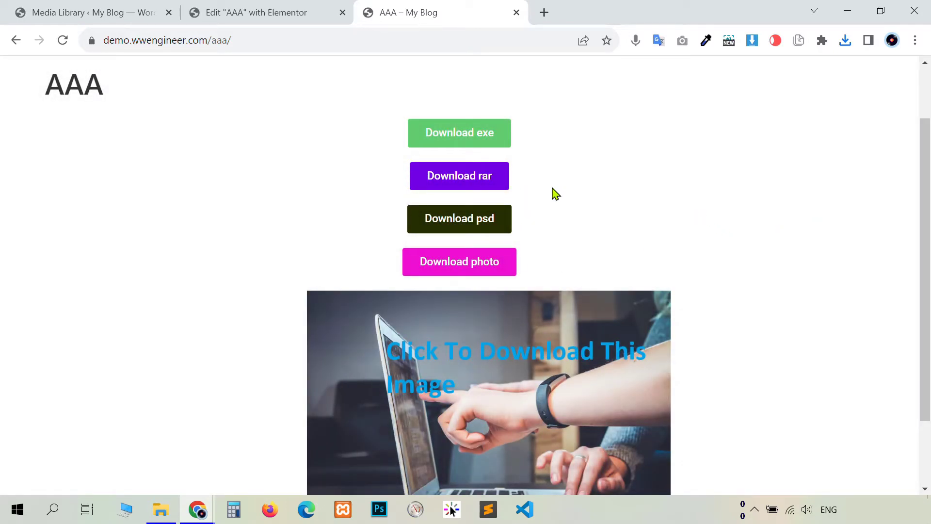
- Test the download link on the "Click To Download This Image" picture below the buttons
scroll(647, 194, down, 1)
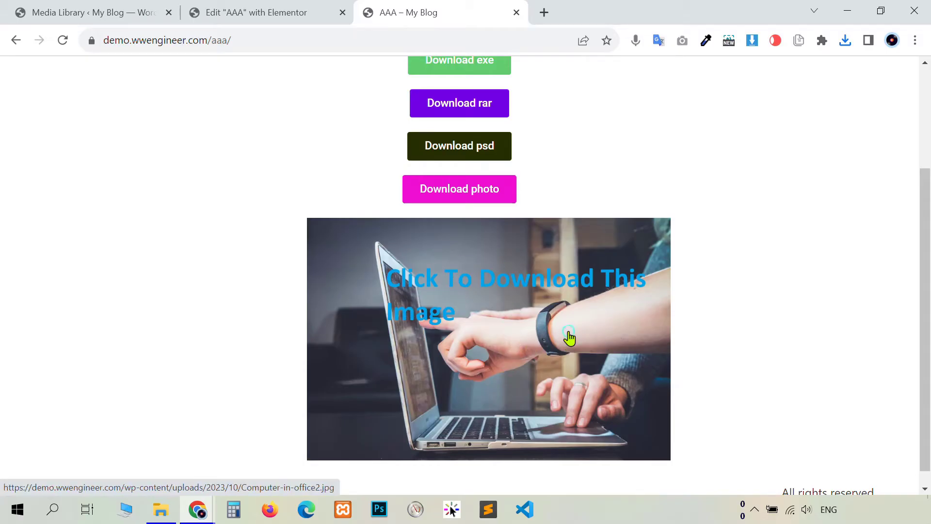
click(570, 338)
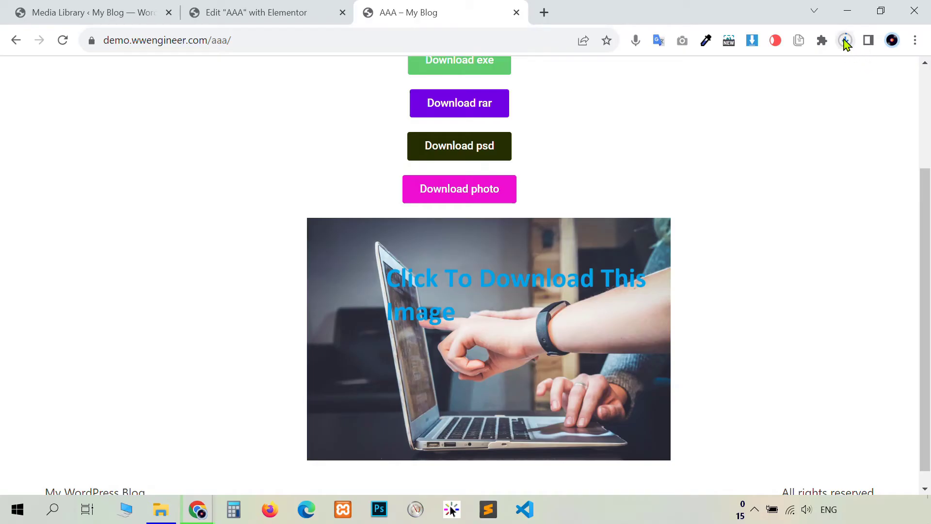
scroll(749, 282, up, 2)
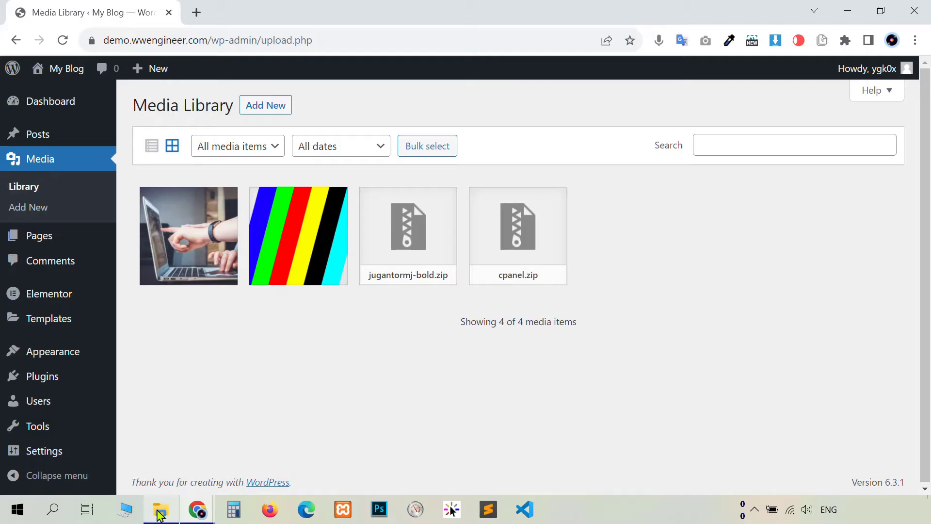
- Upload the jpg, exe, psd and rar files from the WWEngineer folder to the WordPress Media Library
mouse_move(160, 514)
click(160, 468)
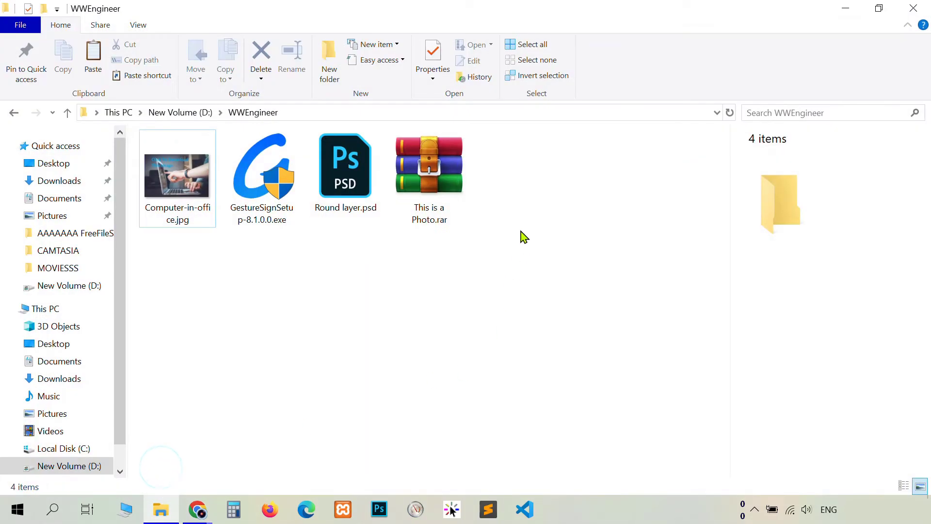
drag(536, 190, 360, 393)
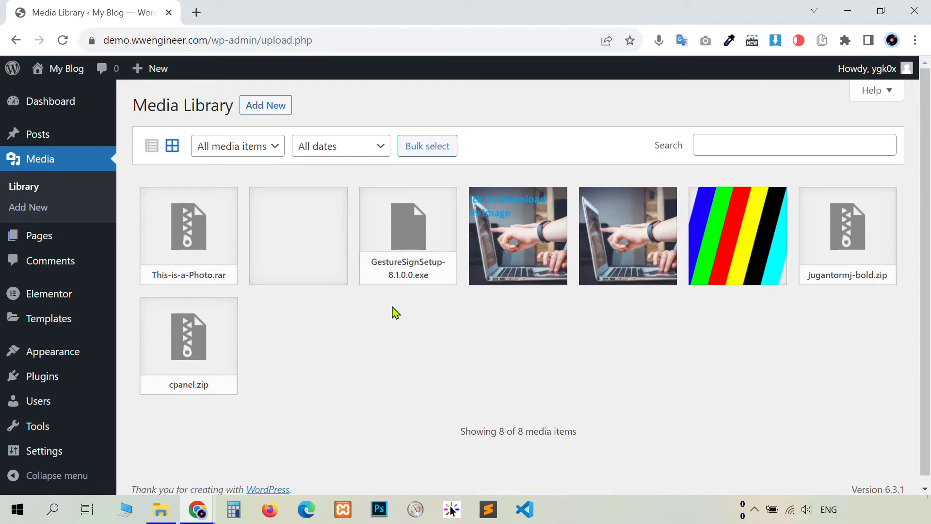
- Copy the file URL of GestureSignSetup-8.1.0.0.exe from its attachment details and close the details
click(404, 255)
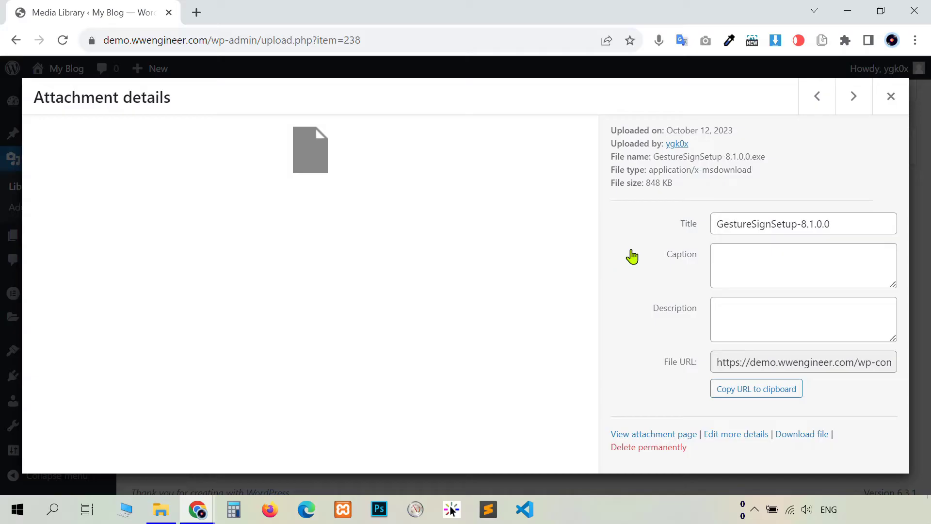
click(814, 367)
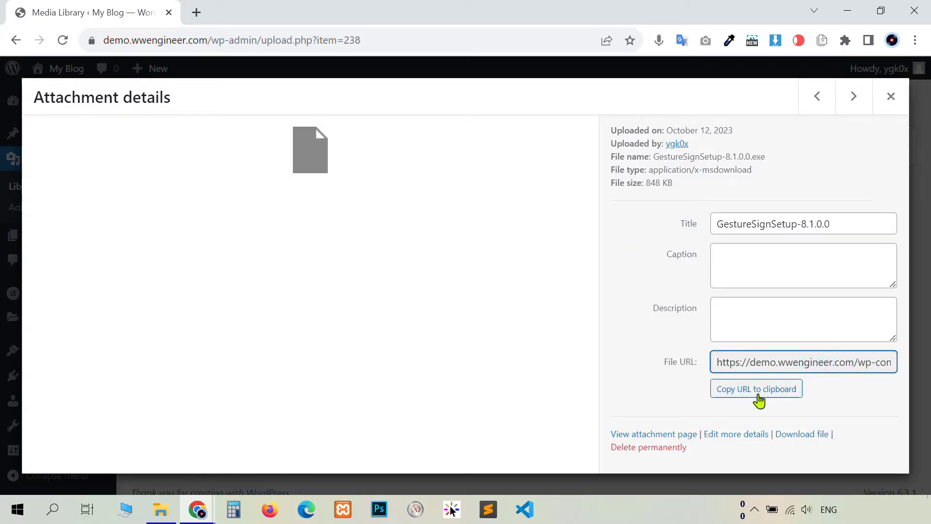
click(759, 399)
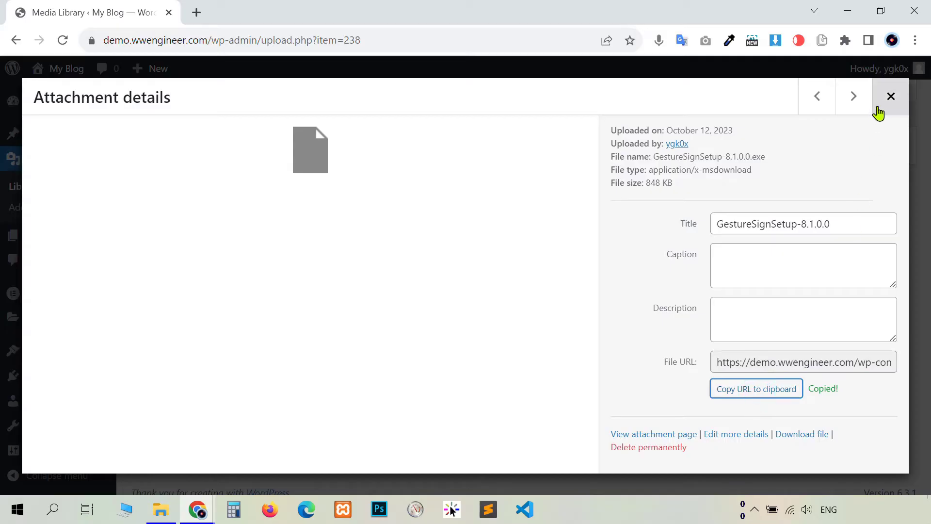
click(880, 106)
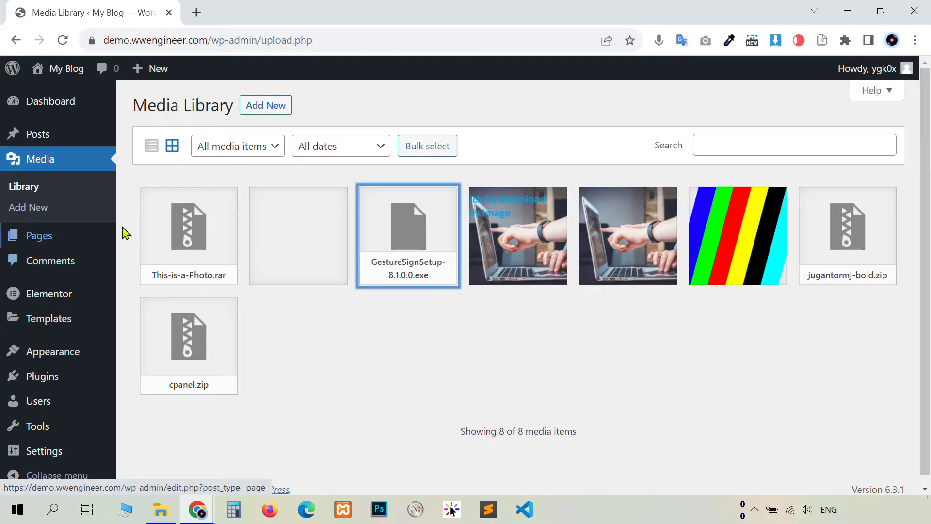
- Create a new post titled "Download exe file" with the paragraph "To download this file click this button"
mouse_move(58, 141)
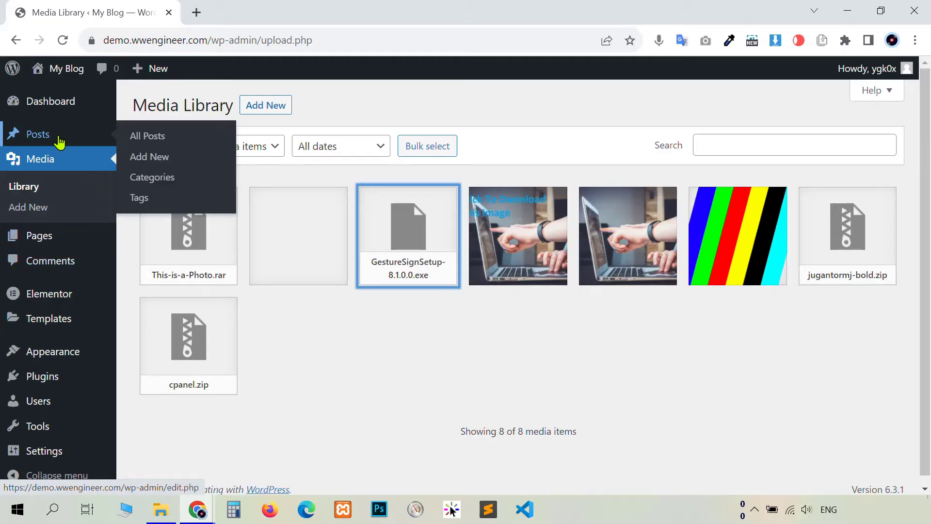
mouse_move(60, 241)
click(150, 158)
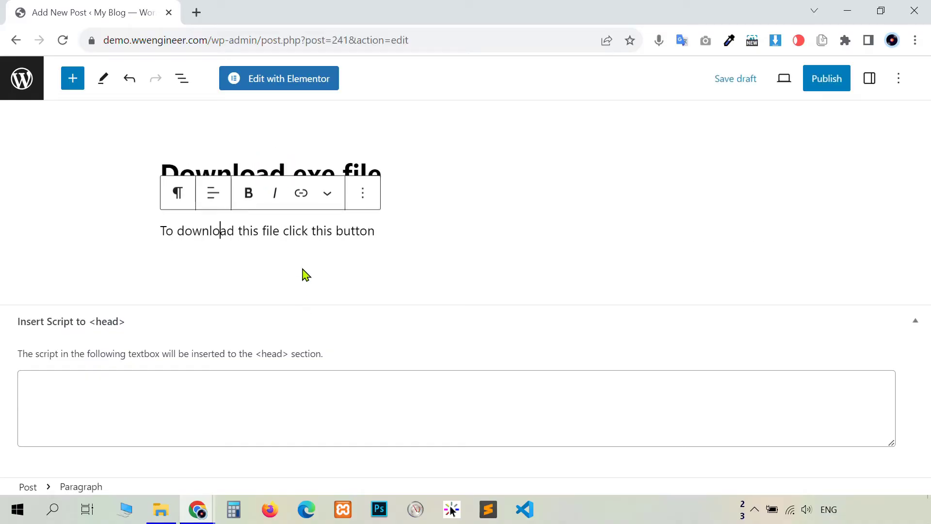
click(331, 296)
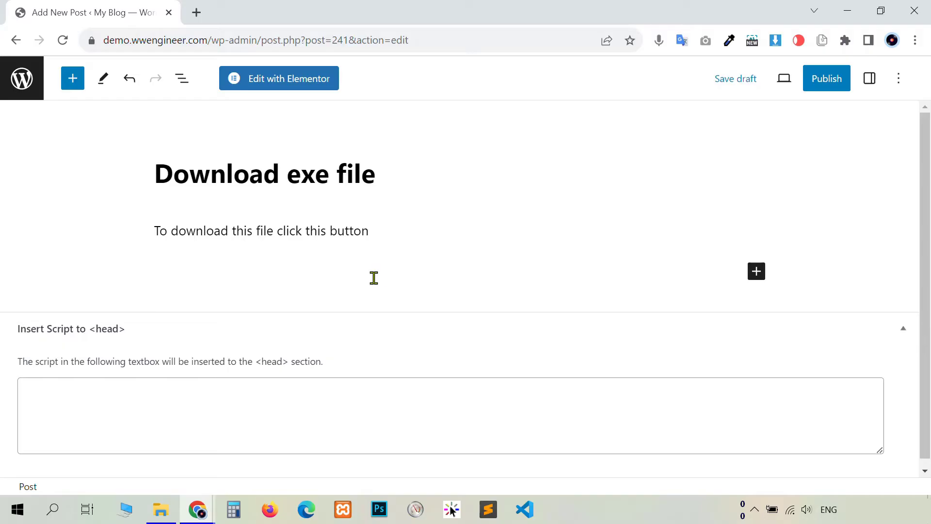
- Add a Buttons block below the paragraph, label the button "Download" and publish the post
click(757, 273)
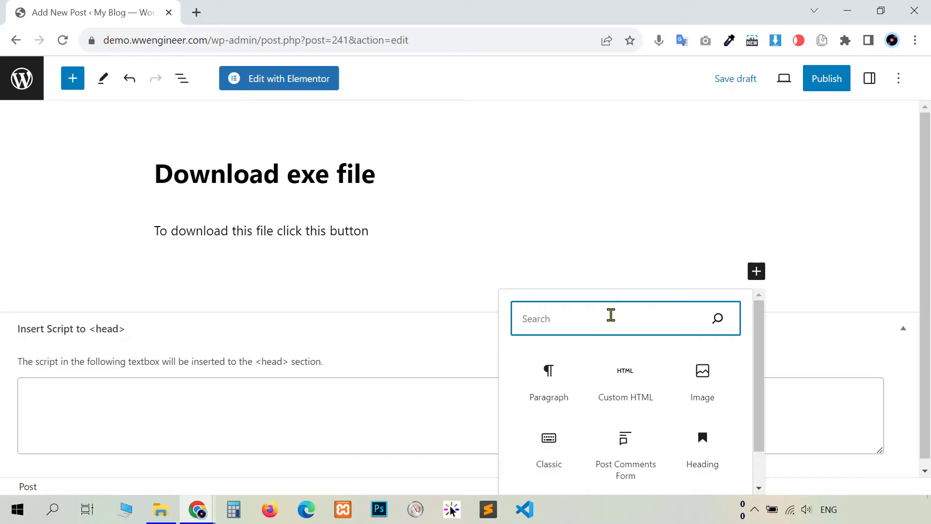
text(bu)
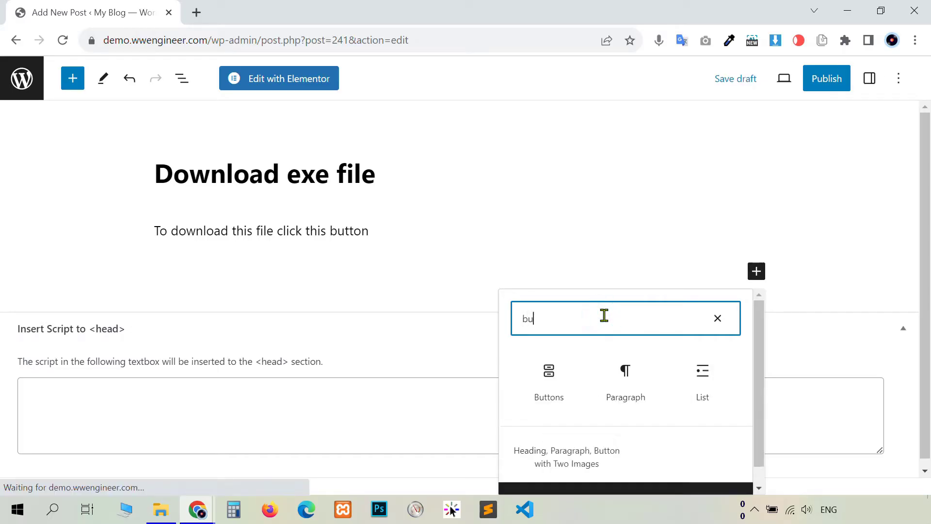
text(t)
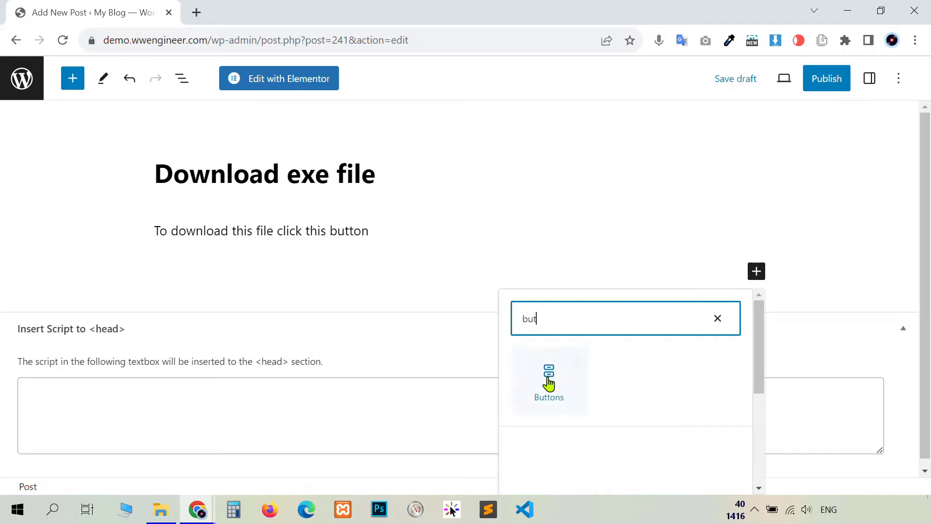
click(549, 384)
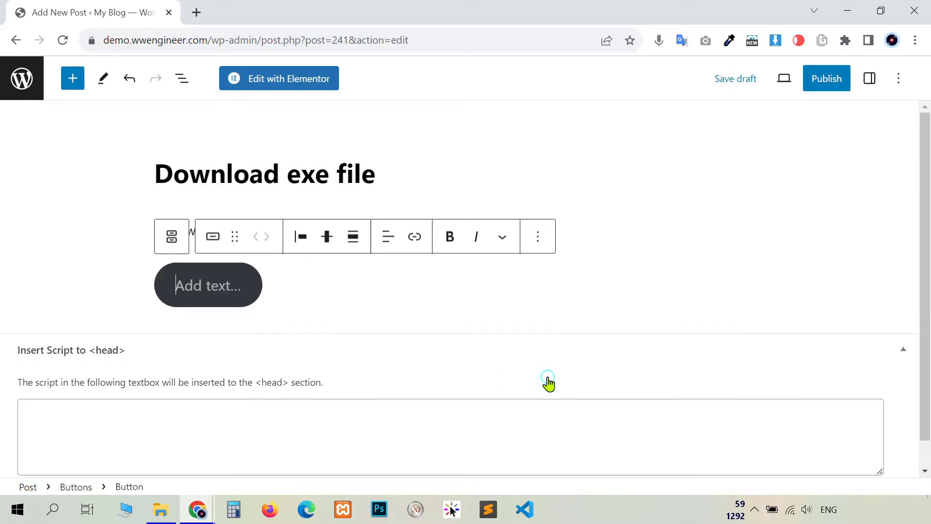
click(215, 301)
text(Download)
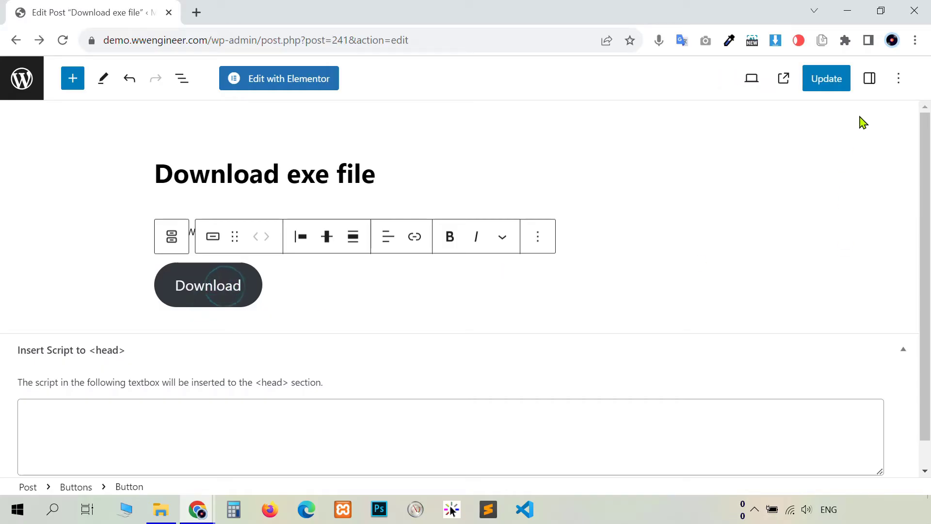
- Show the Download button's block settings and look through its style options
click(870, 85)
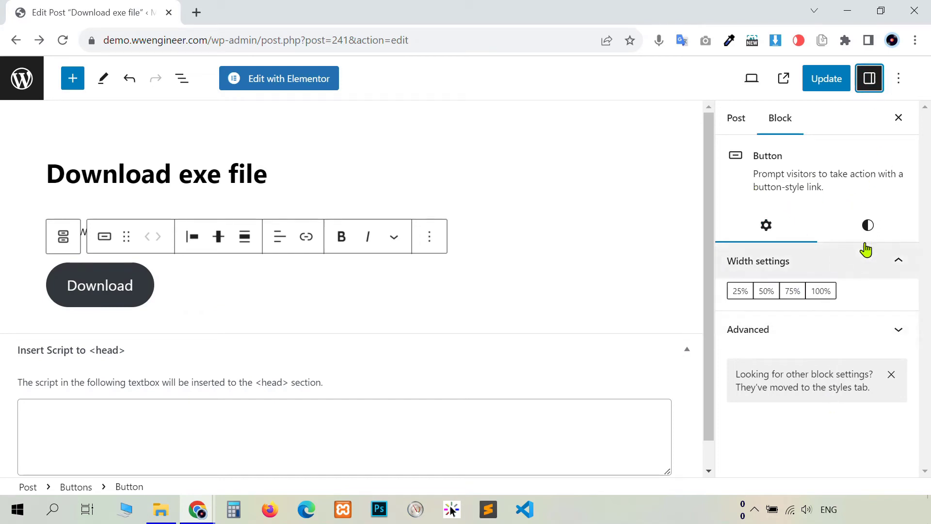
click(868, 225)
scroll(844, 345, down, 3)
scroll(842, 320, up, 3)
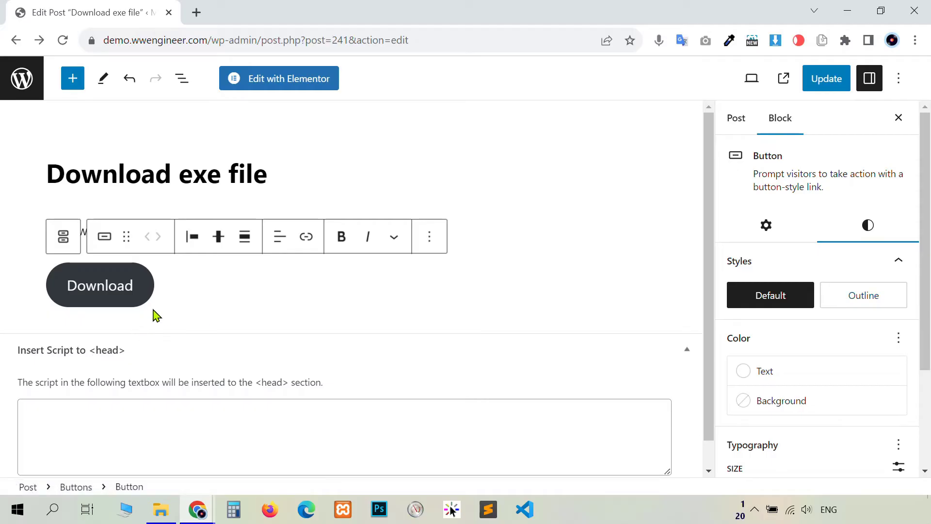
- Link the Download button to the copied GestureSignSetup-8.1.0.0.exe file URL
click(307, 237)
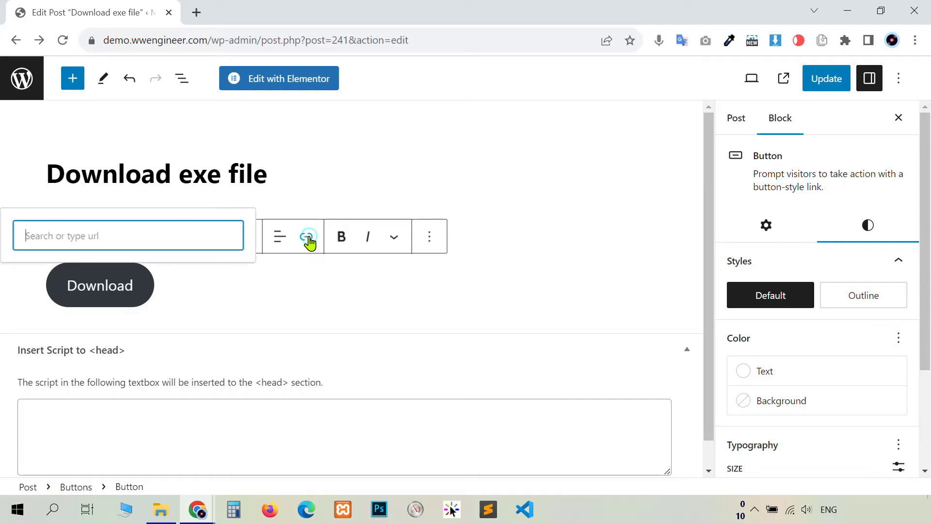
key(Return)
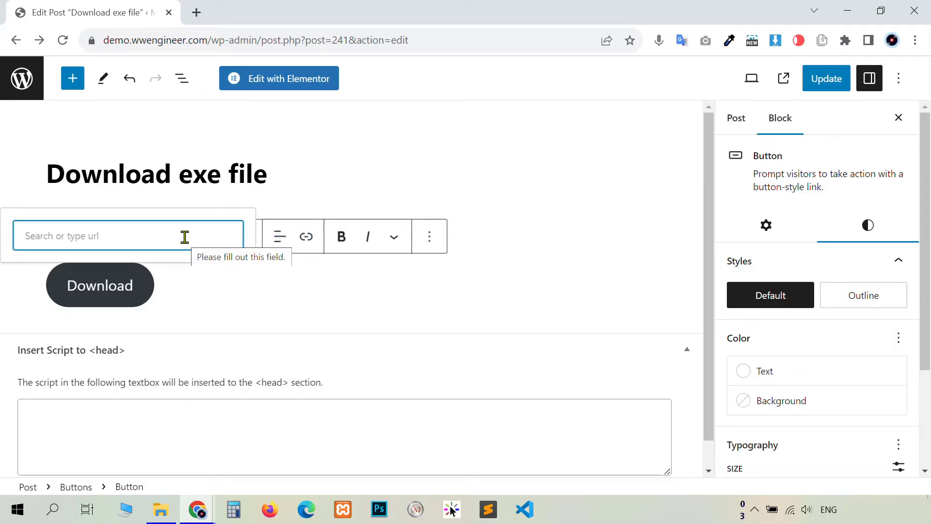
key(ctrl+v)
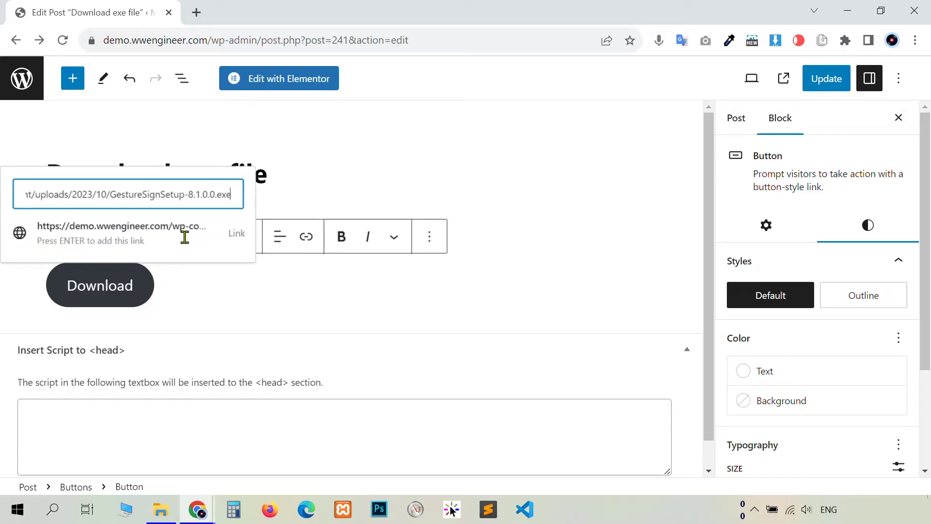
click(235, 240)
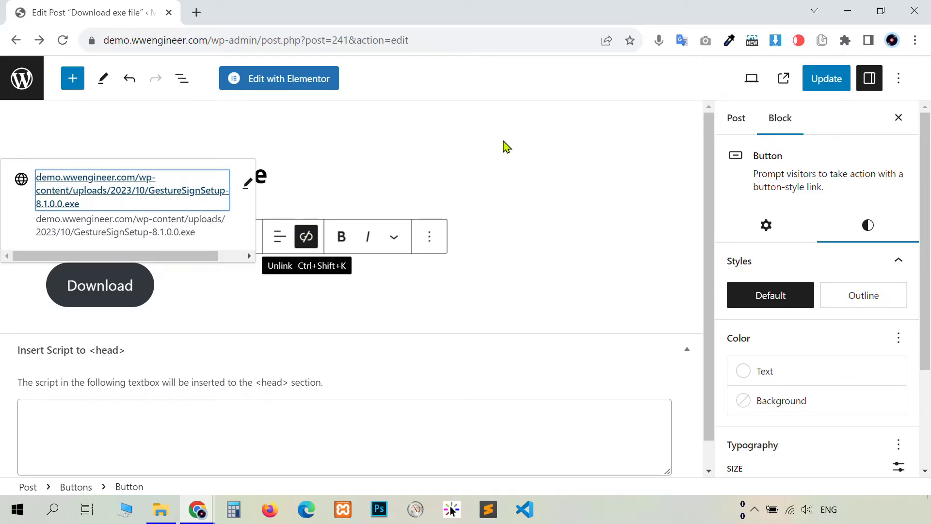
- Update the post, view it on the site and test its Download button
click(824, 84)
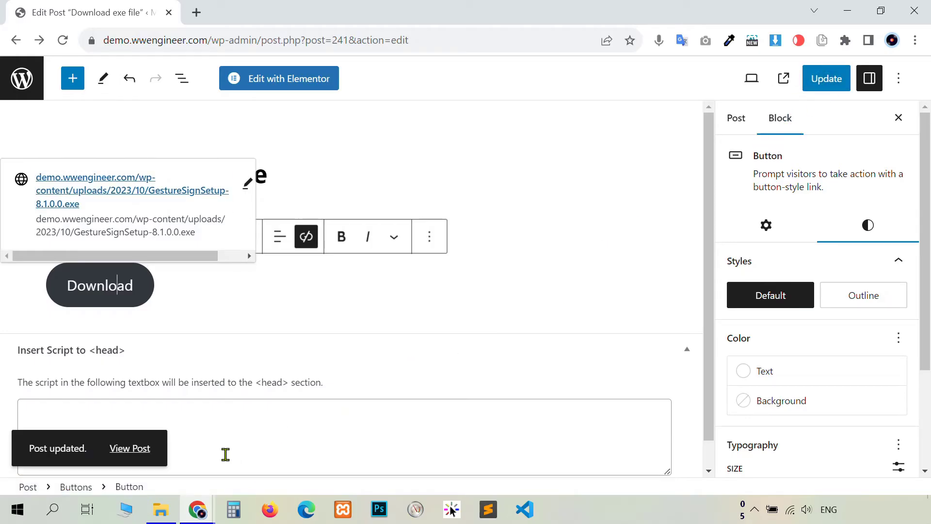
click(129, 451)
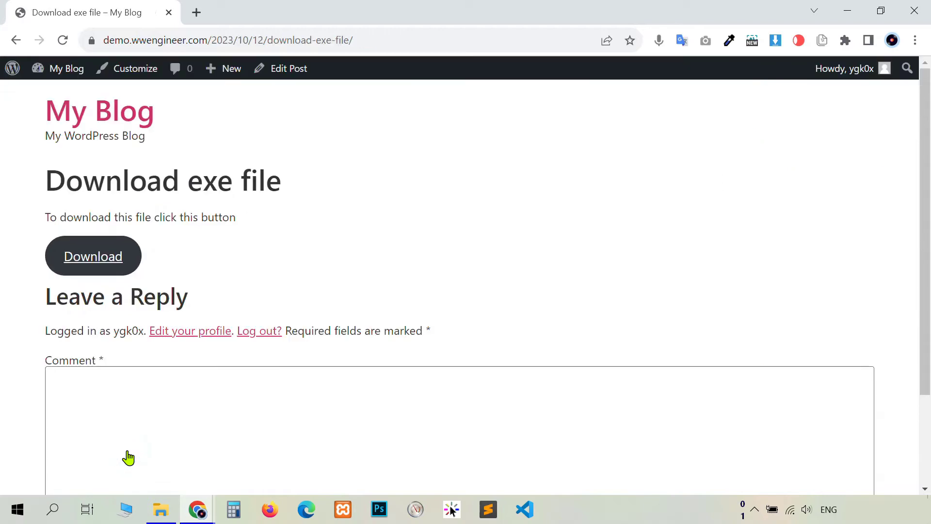
click(100, 264)
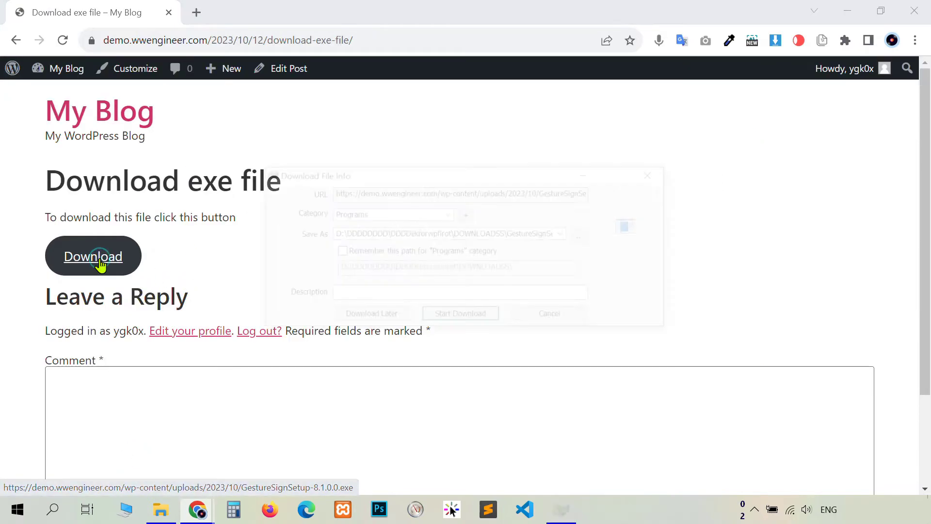
- Check the save path and file name offered for the GestureSignSetup download, and cancel it without adding any exception
double_click(534, 234)
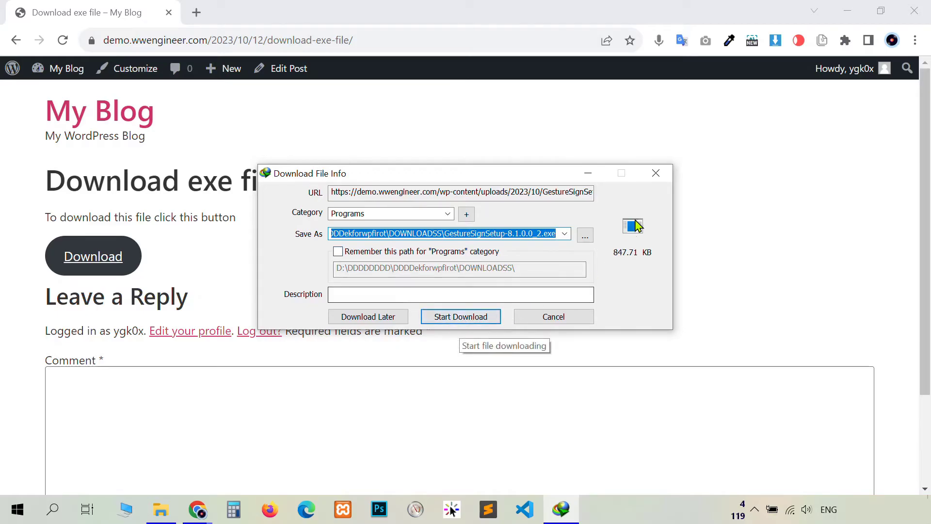
click(656, 174)
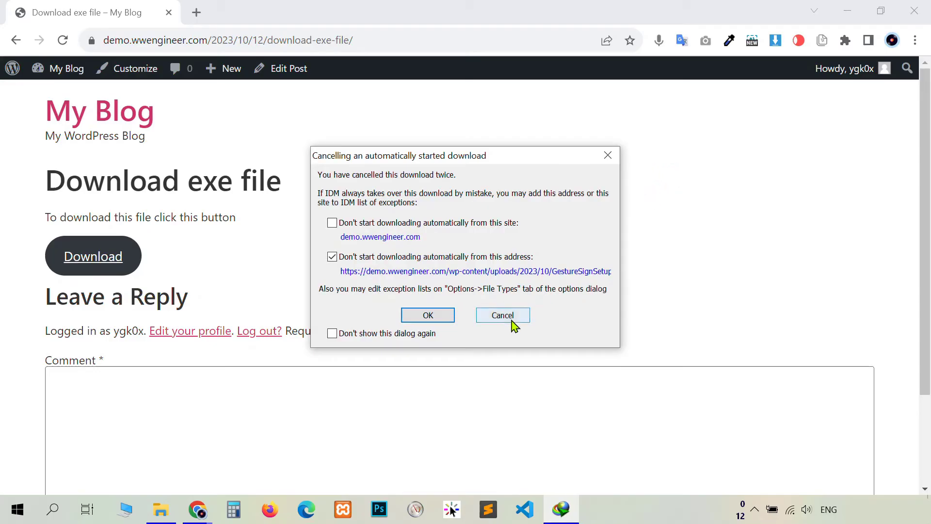
click(513, 322)
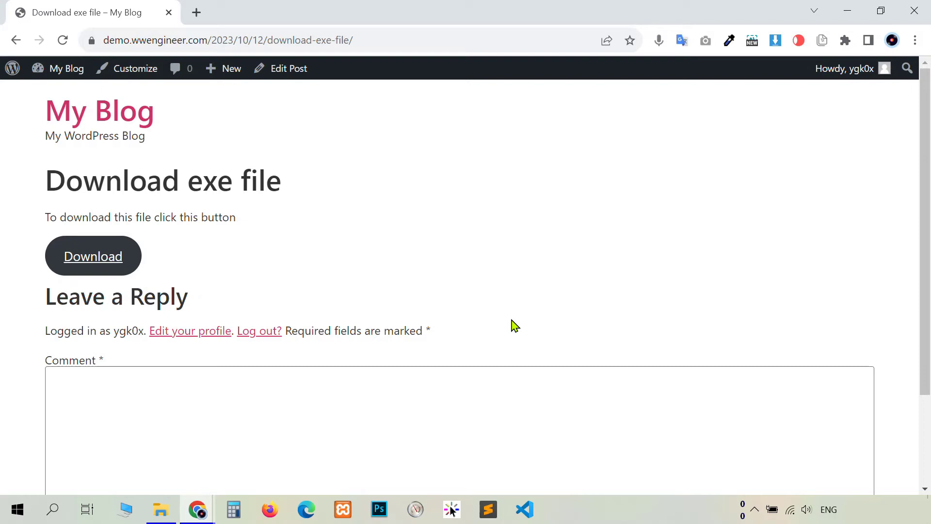
- Go to the site's Pages list in the dashboard and open the AAA page for editing with Elementor in a new tab
mouse_move(67, 78)
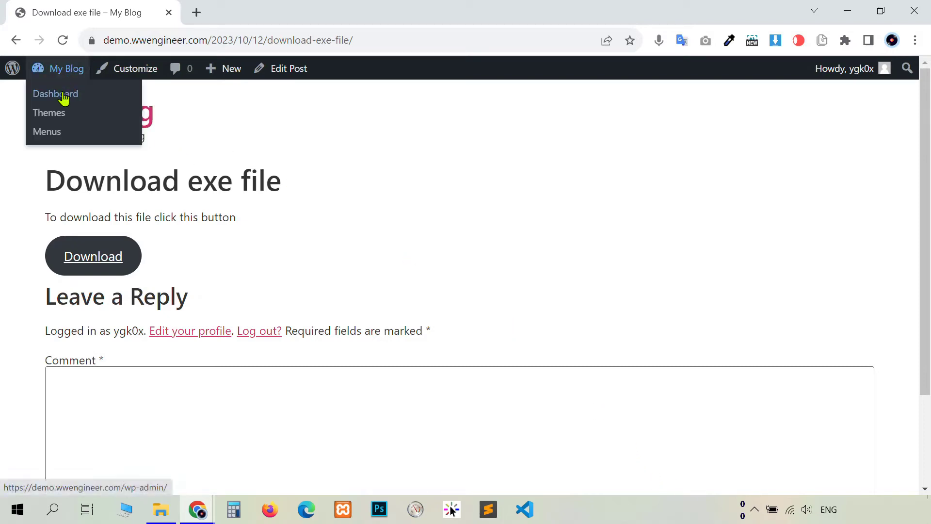
click(63, 95)
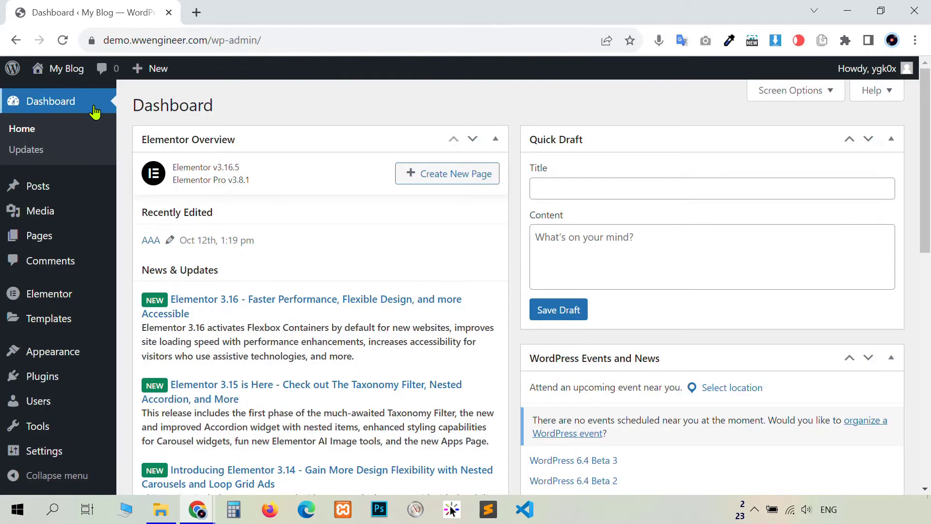
click(68, 242)
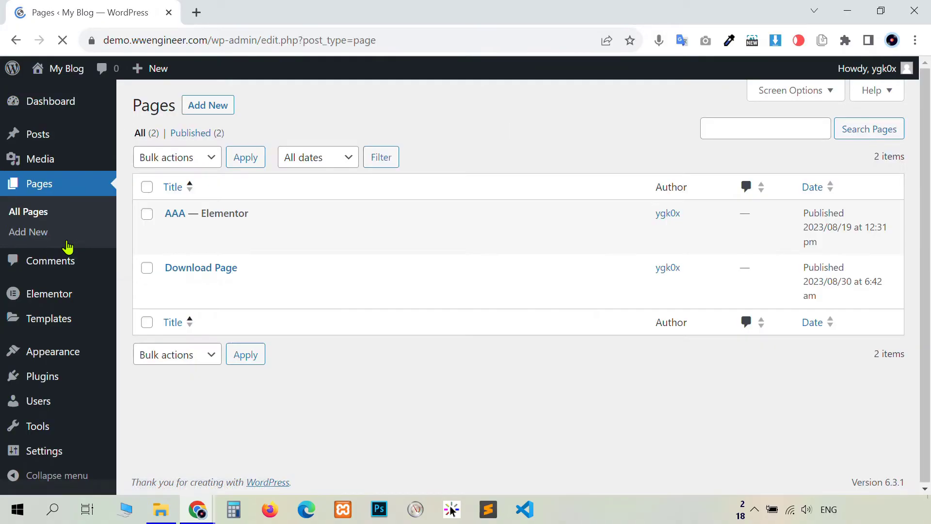
mouse_move(197, 217)
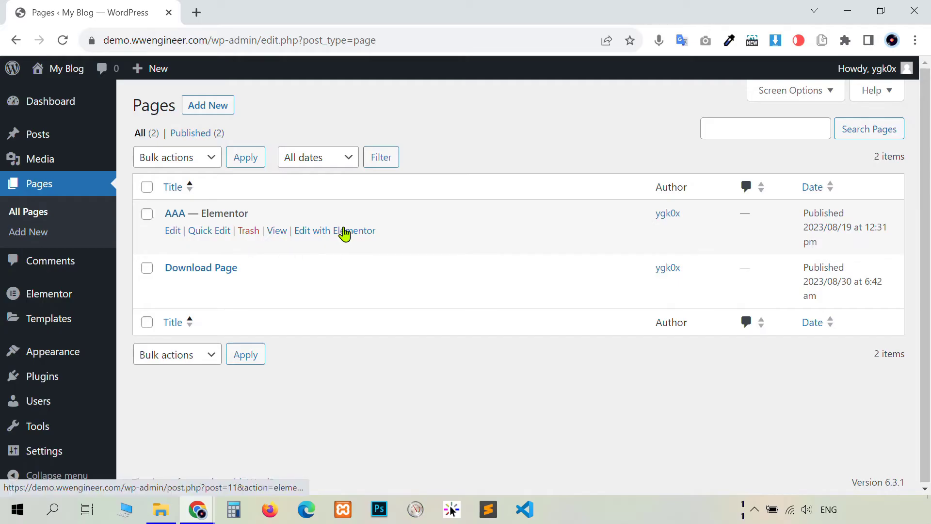
right_click(345, 233)
click(383, 237)
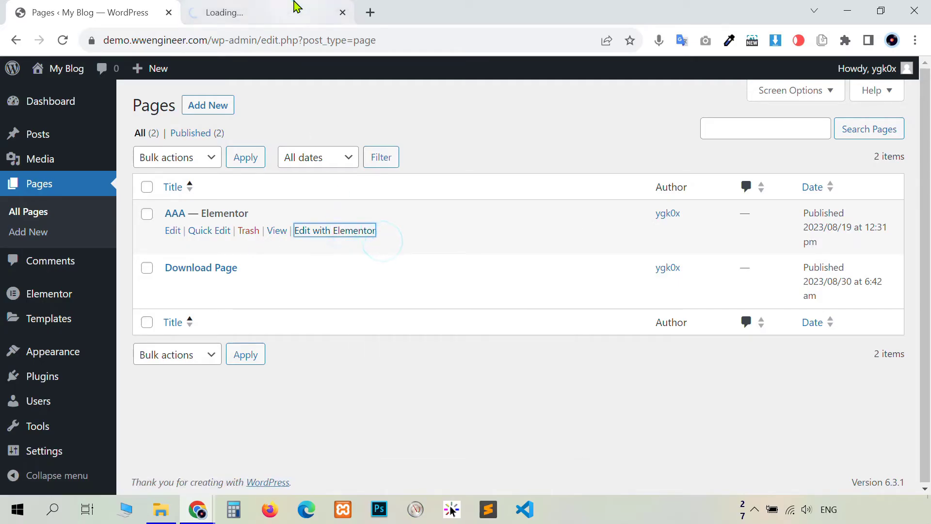
click(297, 6)
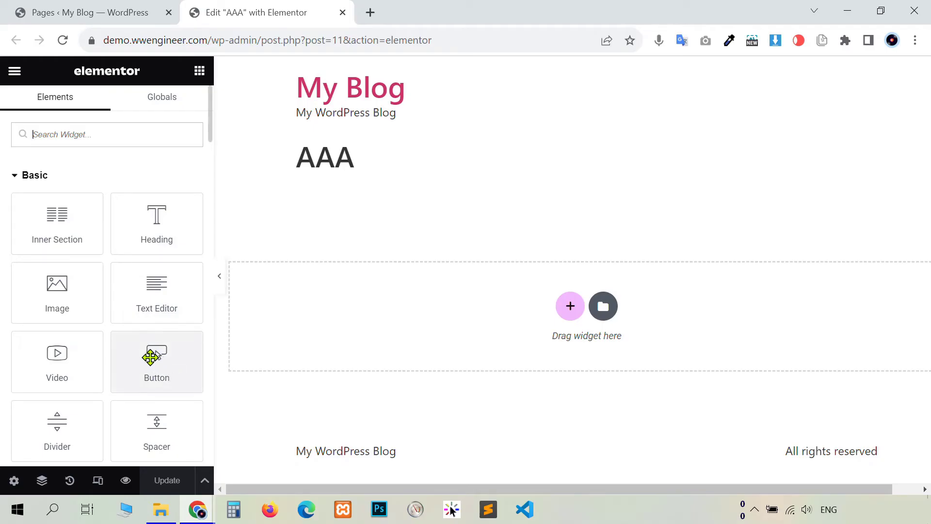
- Add a Button widget to the AAA page, centre it and set its text to "Download exe"
drag(150, 357, 565, 316)
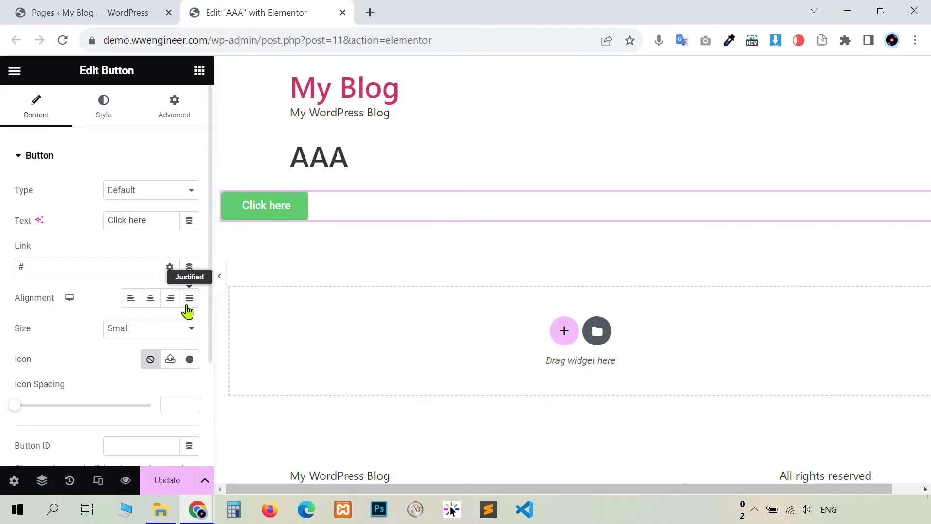
click(151, 298)
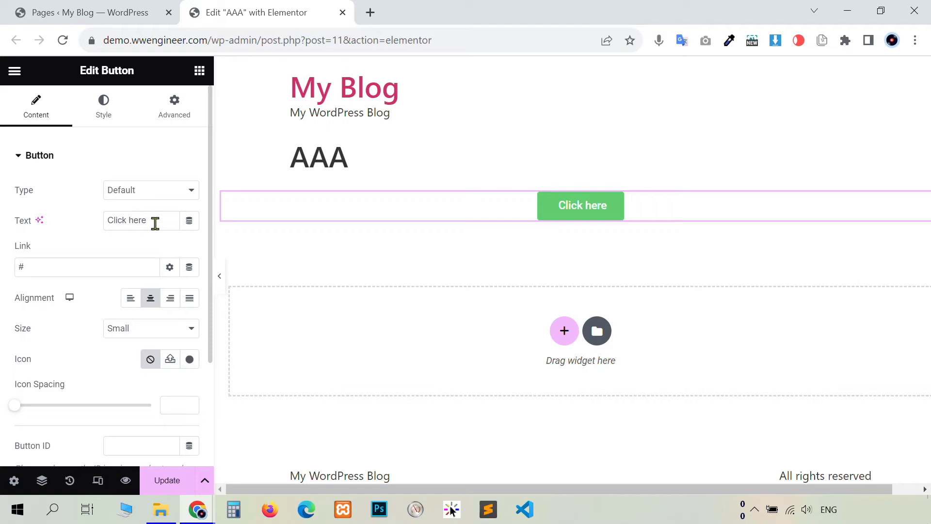
drag(156, 224, 101, 224)
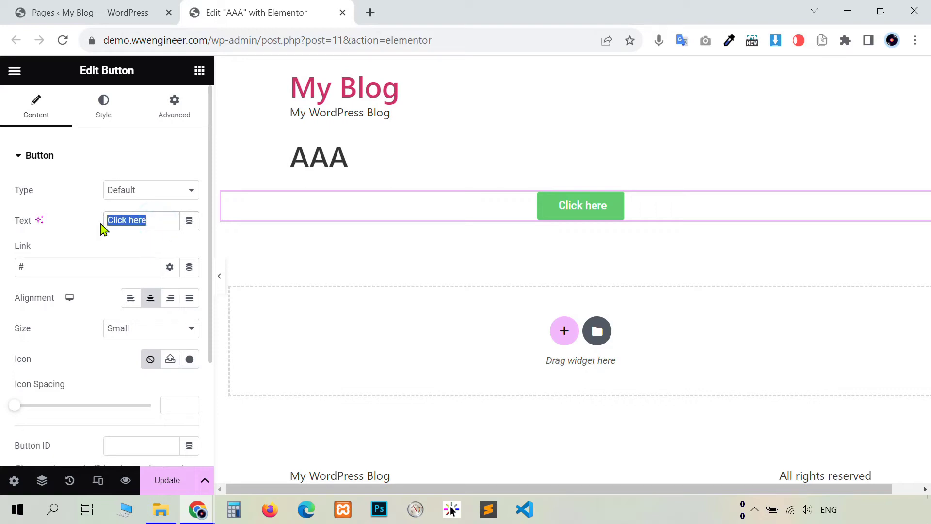
text(Download exe)
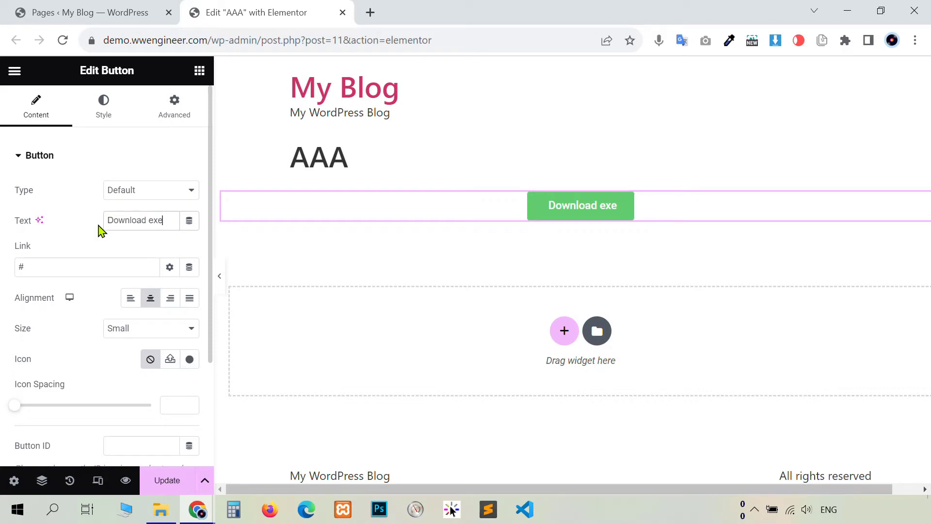
- Link the "Download exe" button to the copied GestureSignSetup-8.1.0.0.exe file URL and update the page
drag(47, 268, 11, 267)
key(ctrl+v)
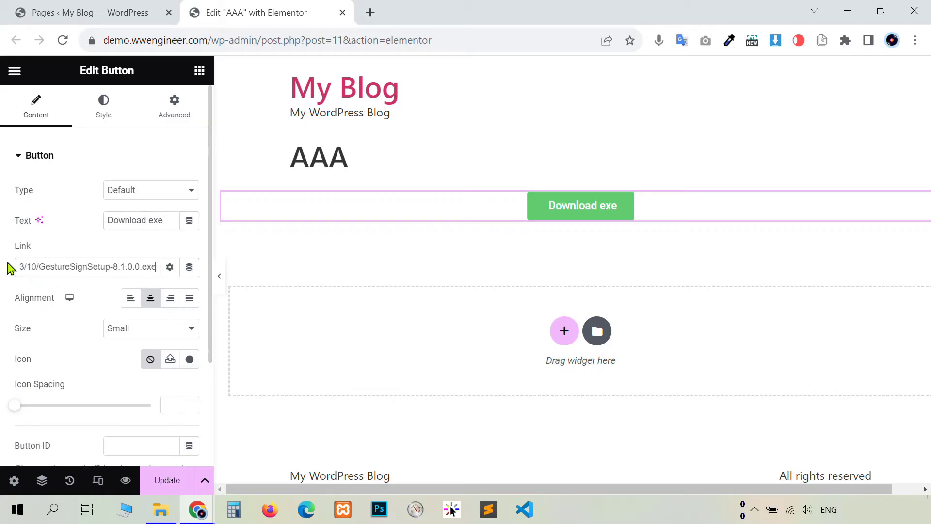
click(96, 184)
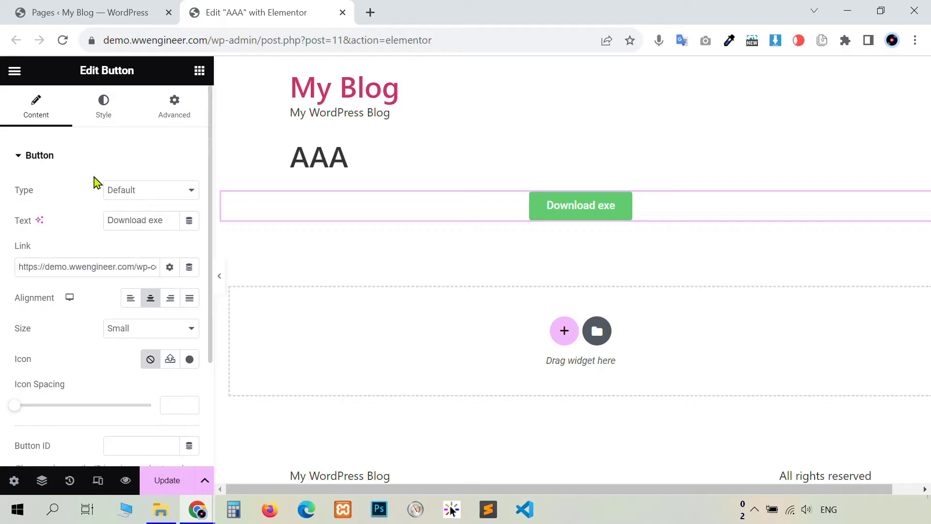
click(173, 481)
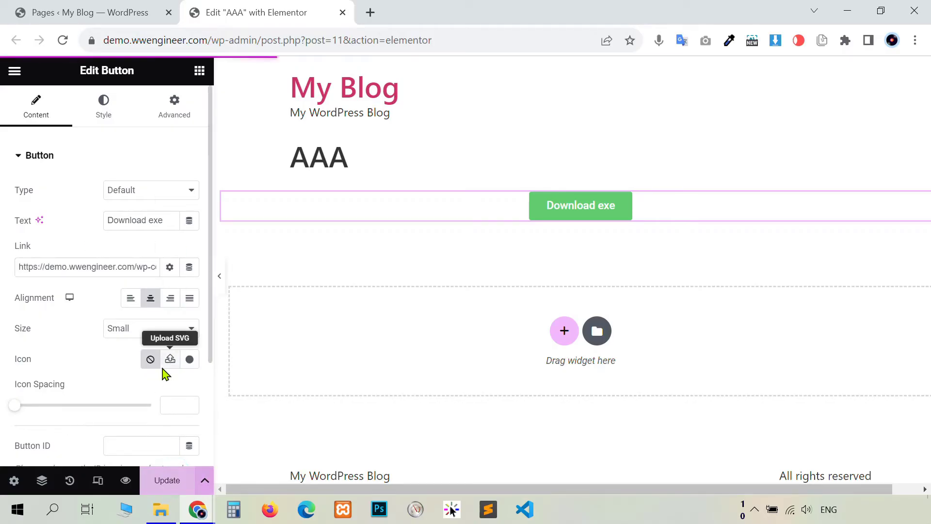
- View the AAA page in a new tab, test its "Download exe" button and cancel the download
click(117, 10)
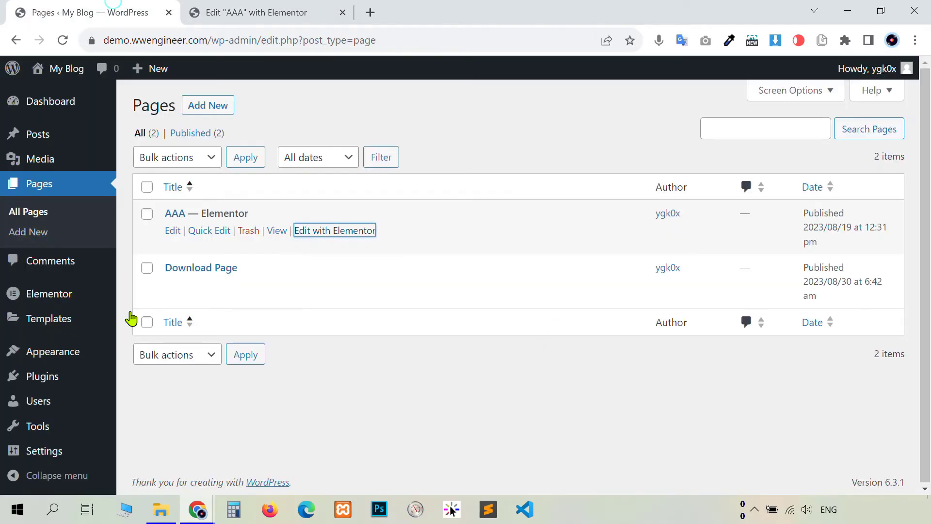
right_click(276, 230)
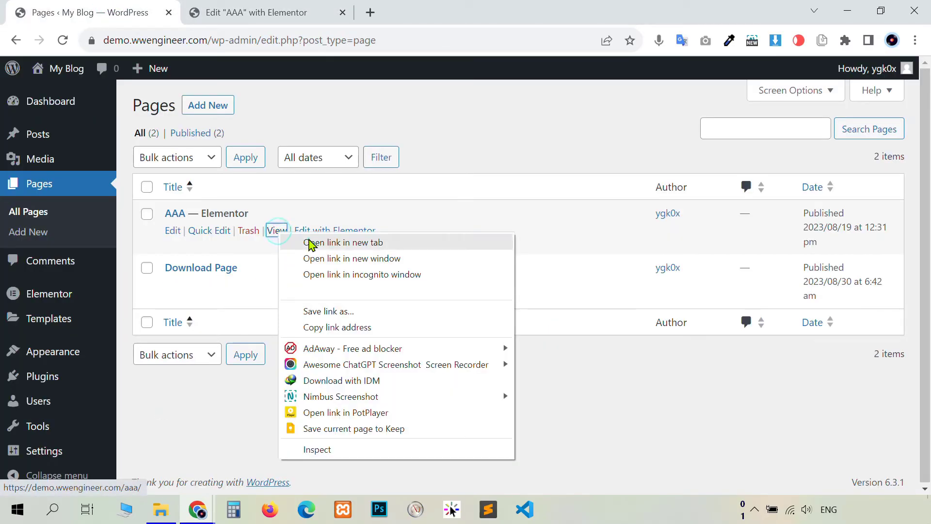
click(311, 243)
click(463, 7)
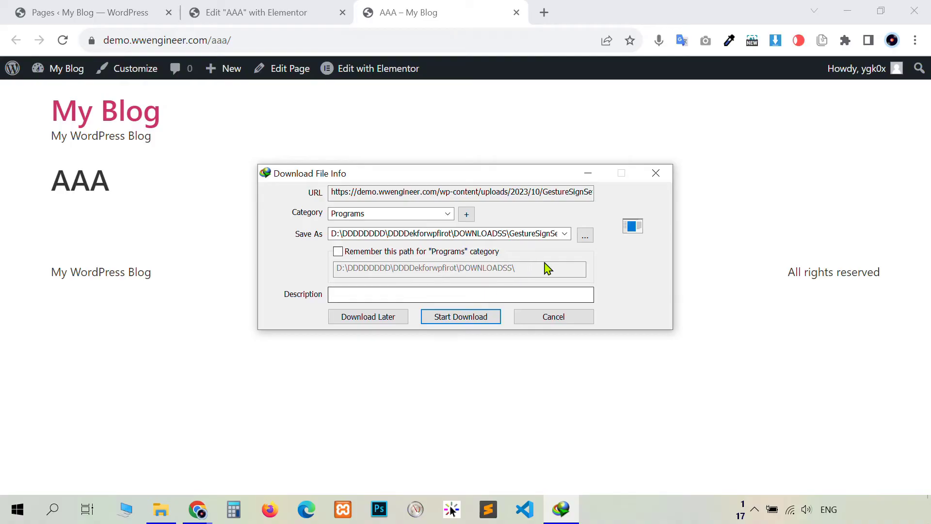
click(654, 174)
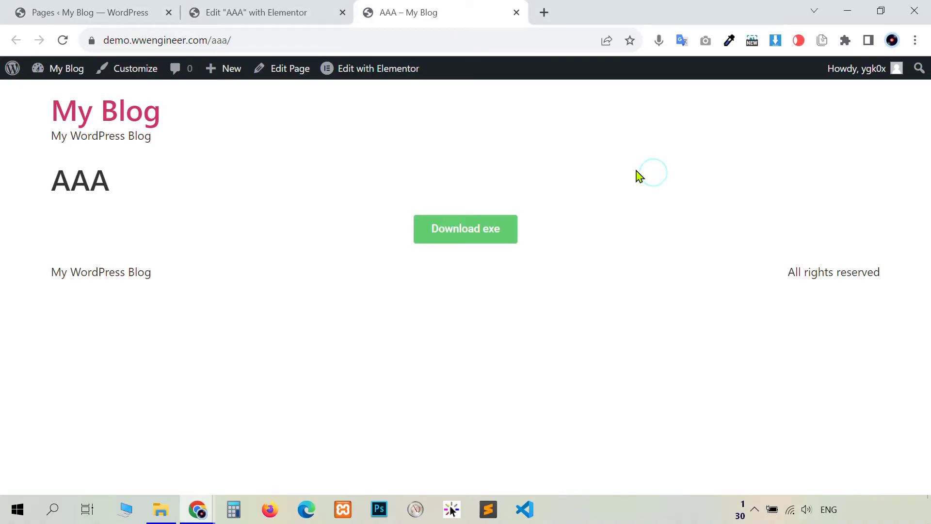
- In the Elementor editor, add "Download rar" and "Download psd" buttons below the first, with purple and near-black backgrounds
click(278, 8)
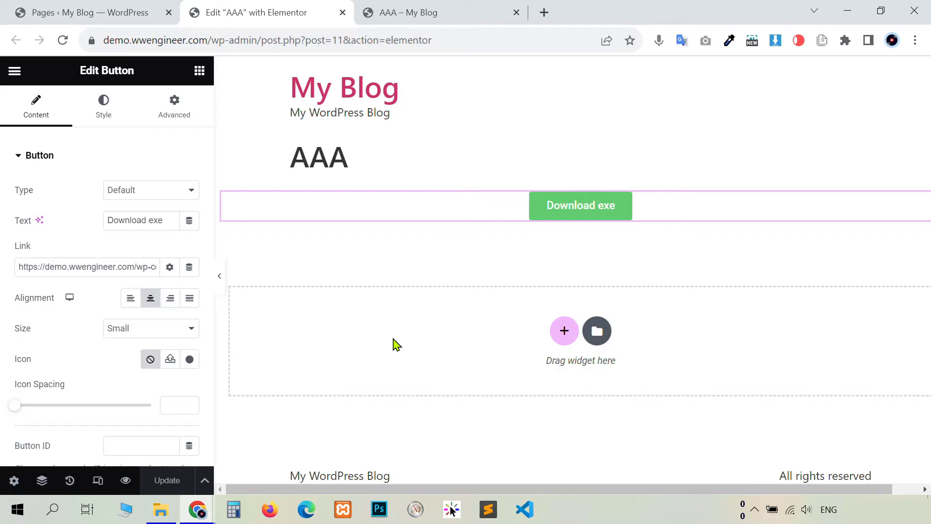
click(555, 182)
text(rar)
double_click(150, 219)
text(psd)
click(557, 248)
click(93, 107)
click(557, 291)
click(166, 342)
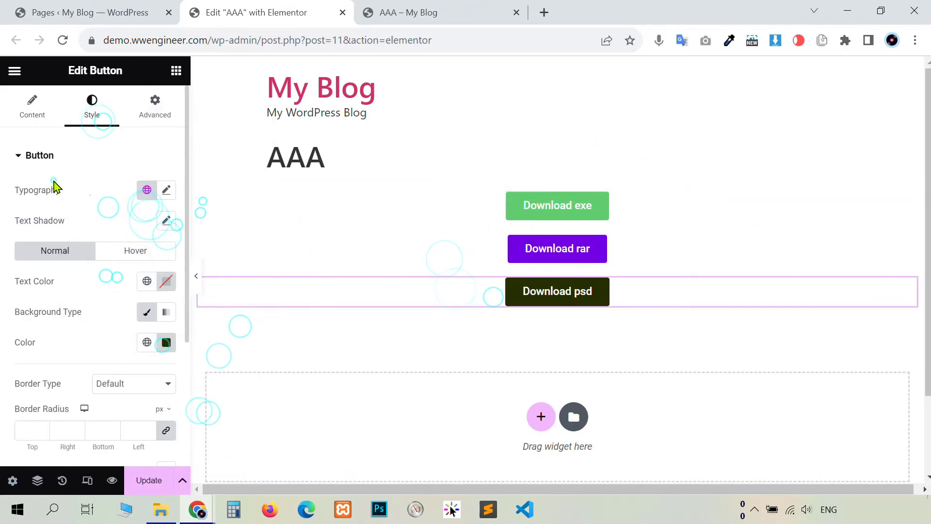
- Link the added buttons to their Media Library file URLs, including a pink "Download photo" button at the end, and update the page
click(90, 12)
click(39, 158)
click(257, 12)
click(90, 12)
click(257, 12)
key(ctrl+v)
double_click(144, 221)
text(photo)
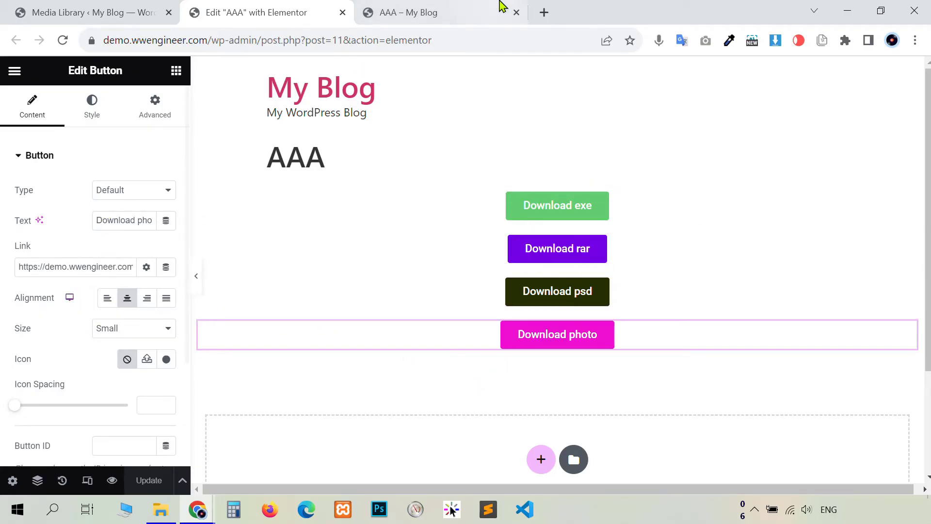
- Reload the live AAA page and test its "Download rar" and "Download psd" buttons, cancelling the rar download
click(456, 7)
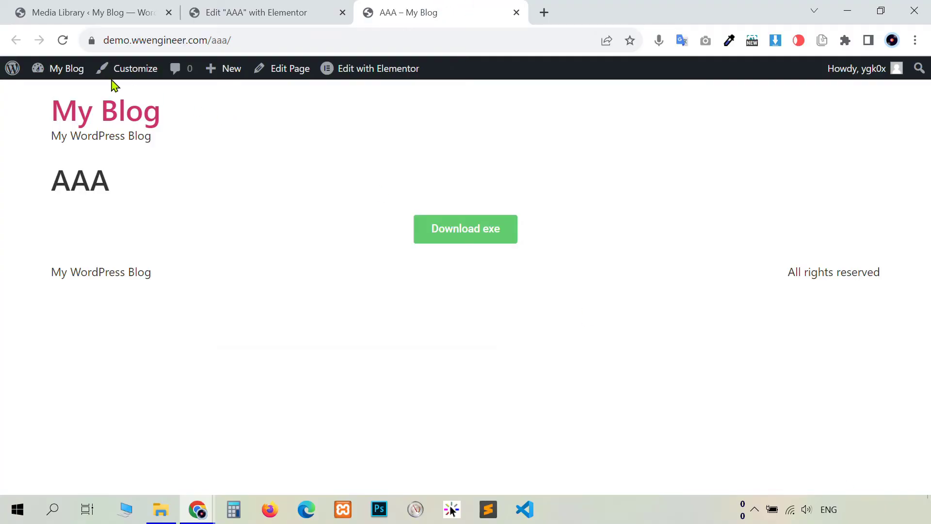
click(63, 41)
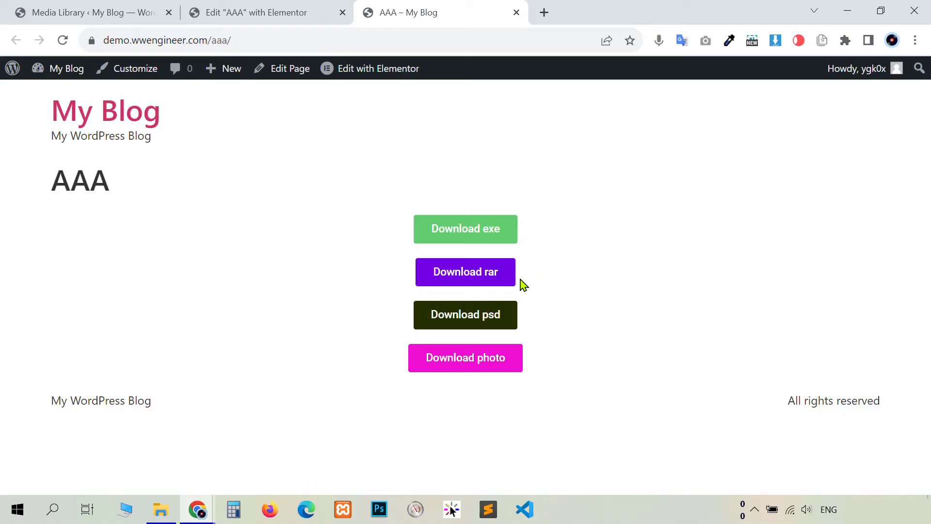
click(488, 282)
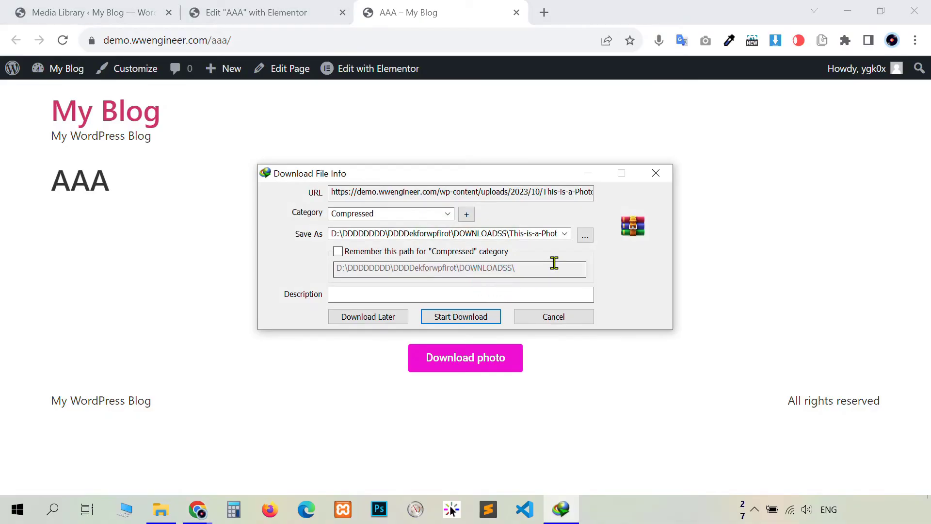
double_click(545, 237)
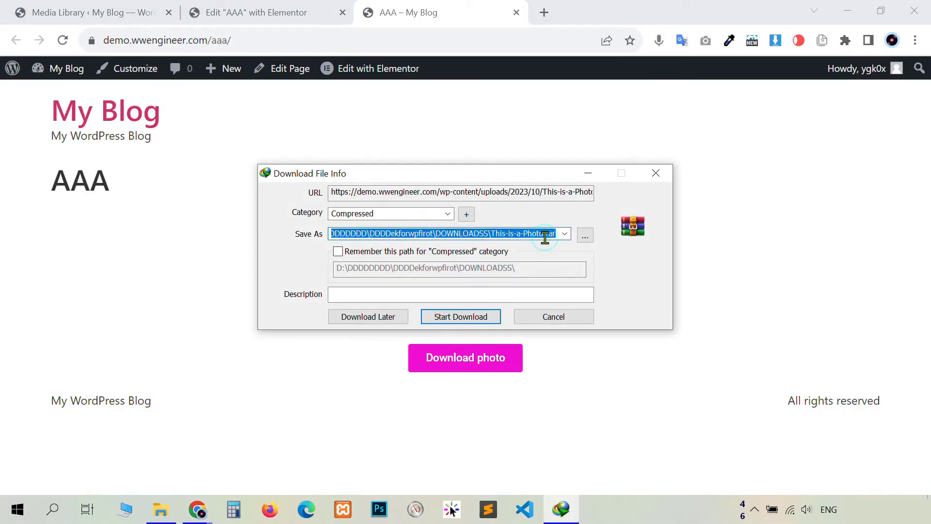
click(656, 174)
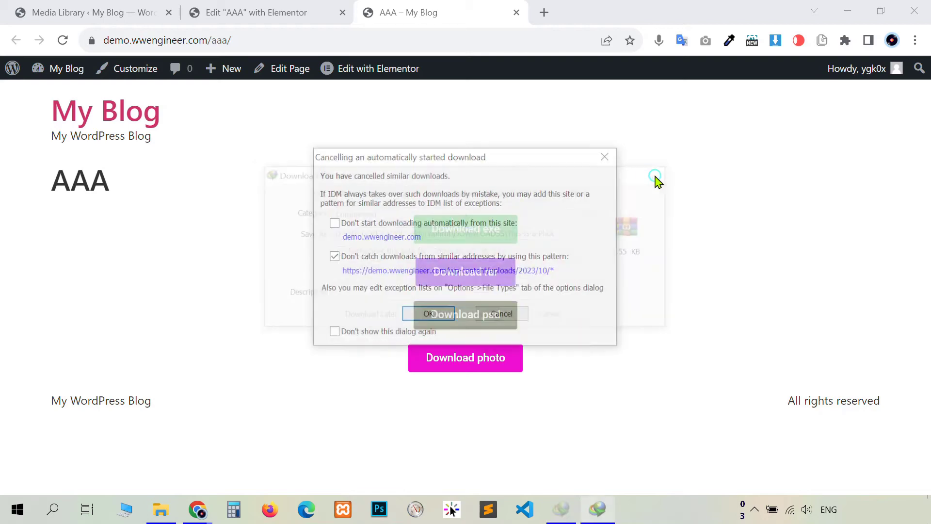
click(513, 316)
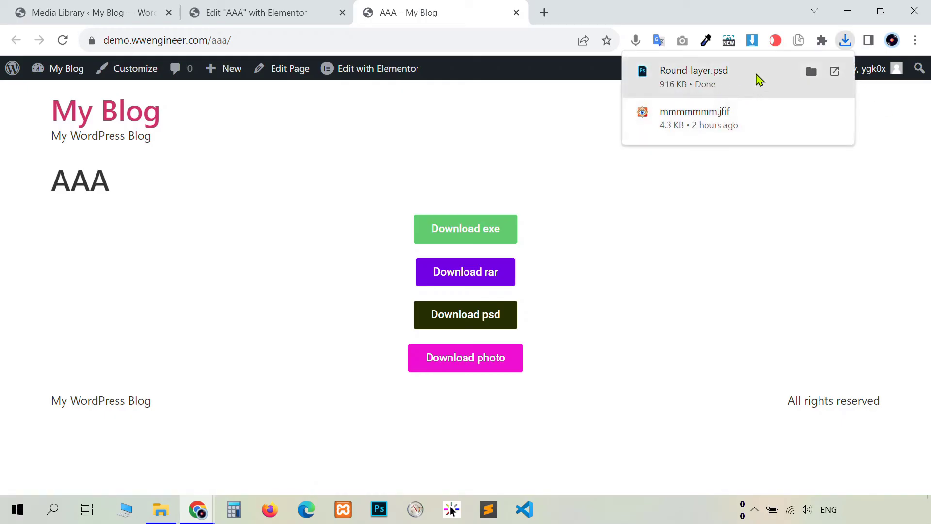
click(517, 156)
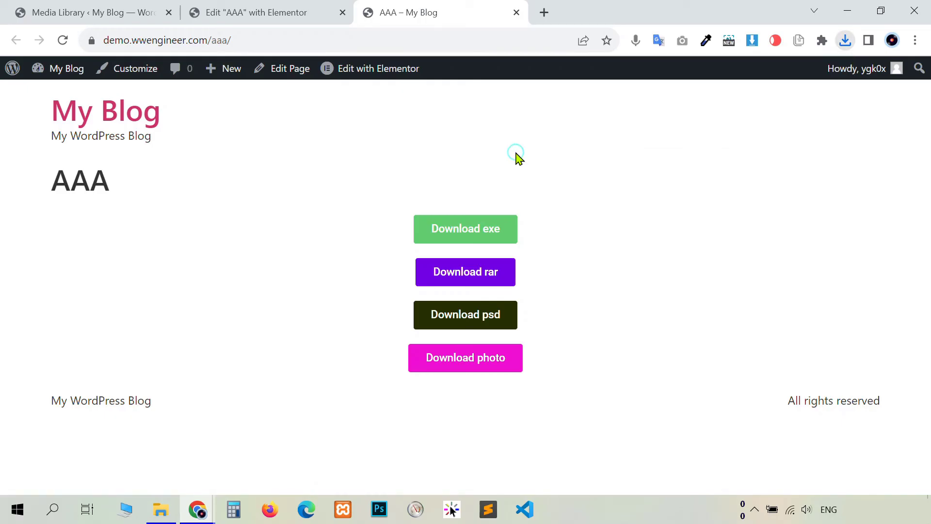
- Test the "Download photo" button, open the save dialog for the displayed image, cancel it and close the image view
click(472, 364)
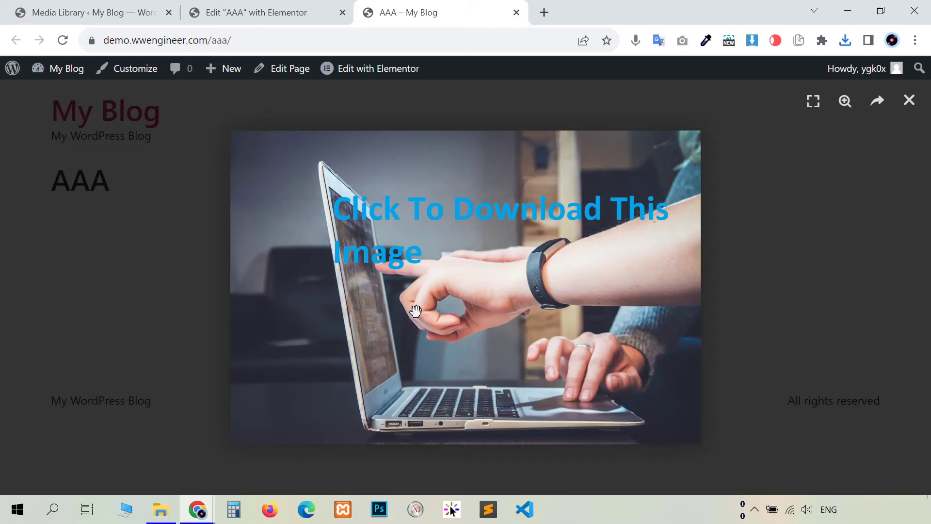
right_click(453, 250)
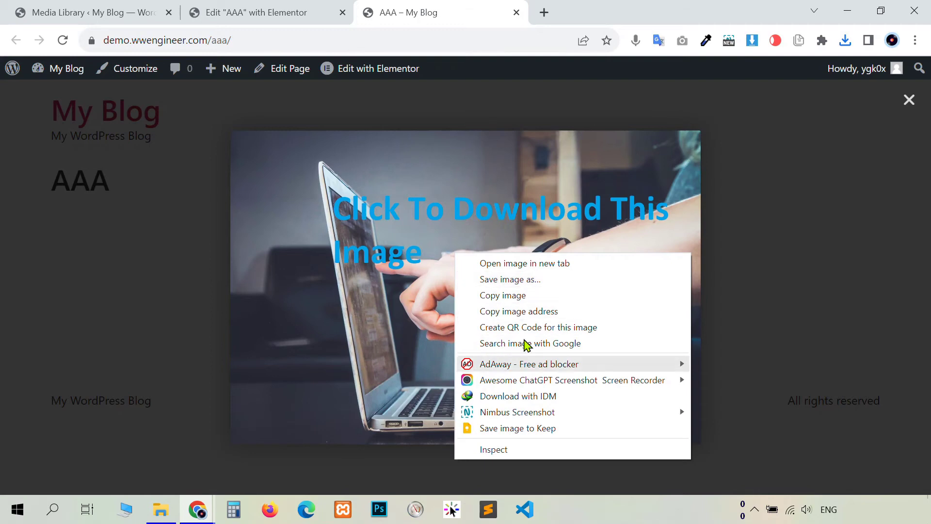
click(574, 279)
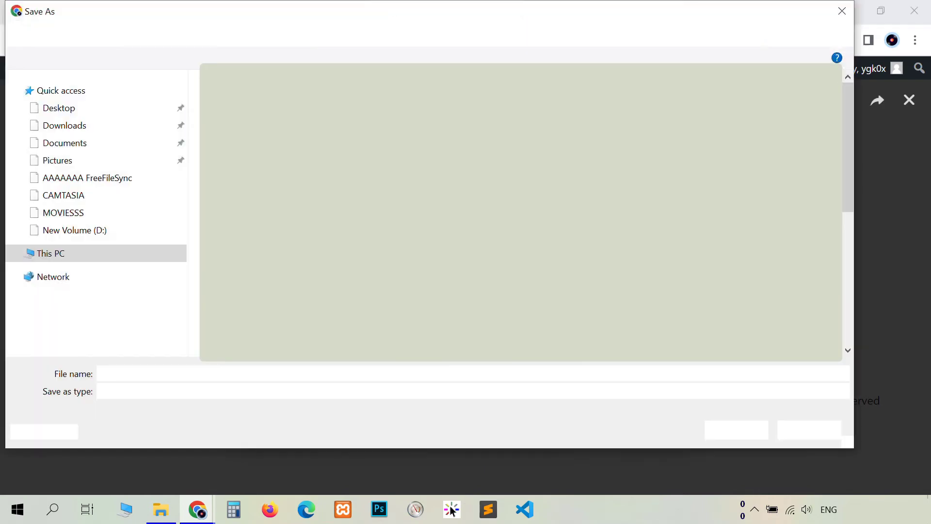
click(841, 11)
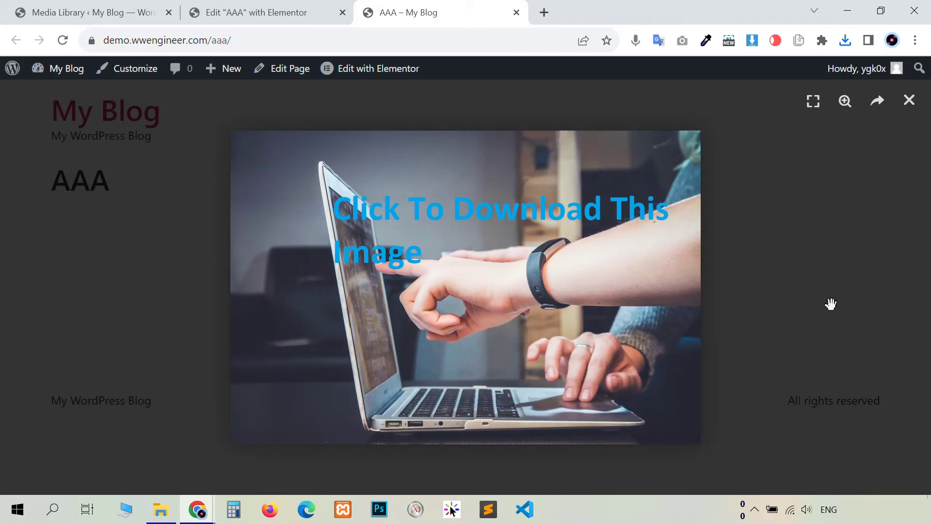
click(801, 266)
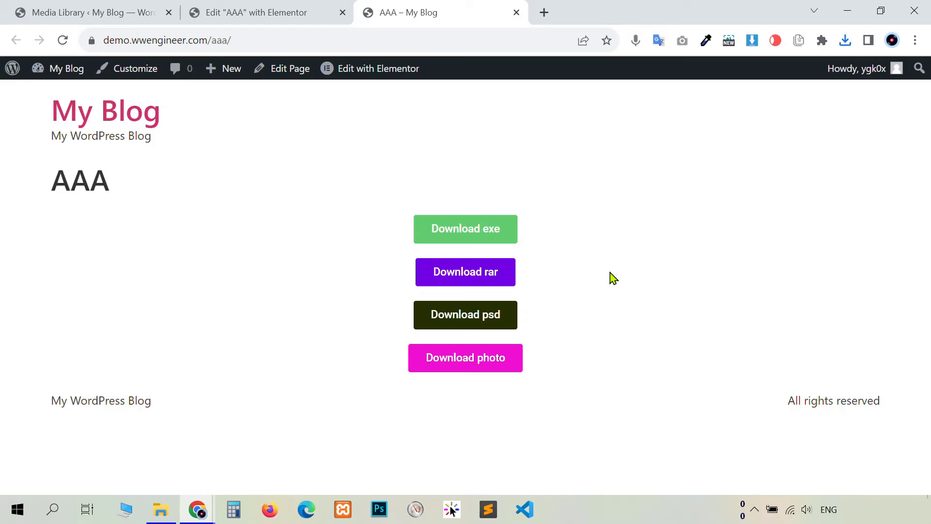
- Return to the Elementor editor for the AAA page and add an HTML widget below the "Download photo" button
click(292, 10)
scroll(393, 298, down, 3)
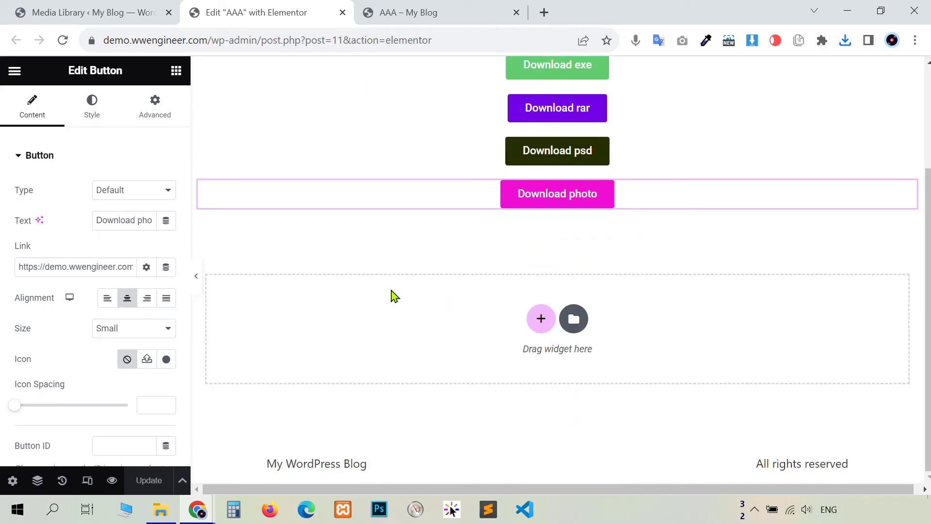
click(177, 71)
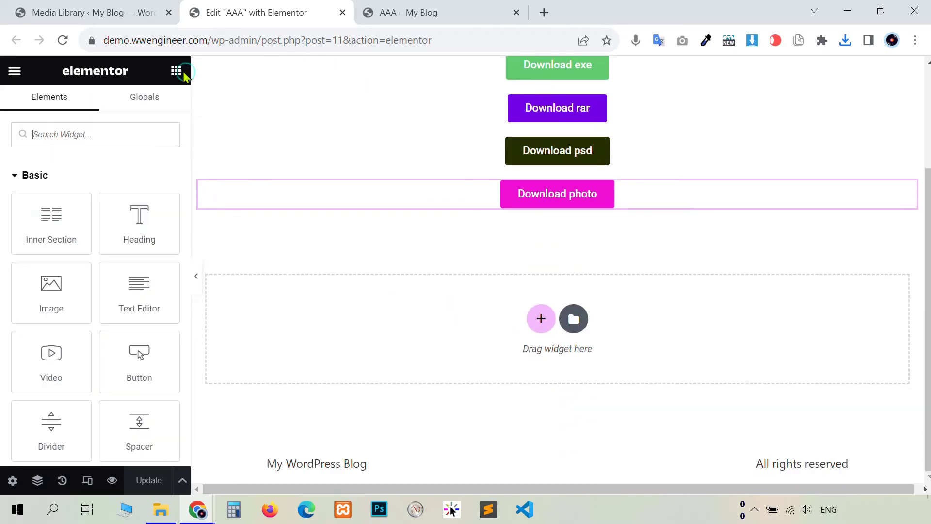
click(120, 130)
text(html)
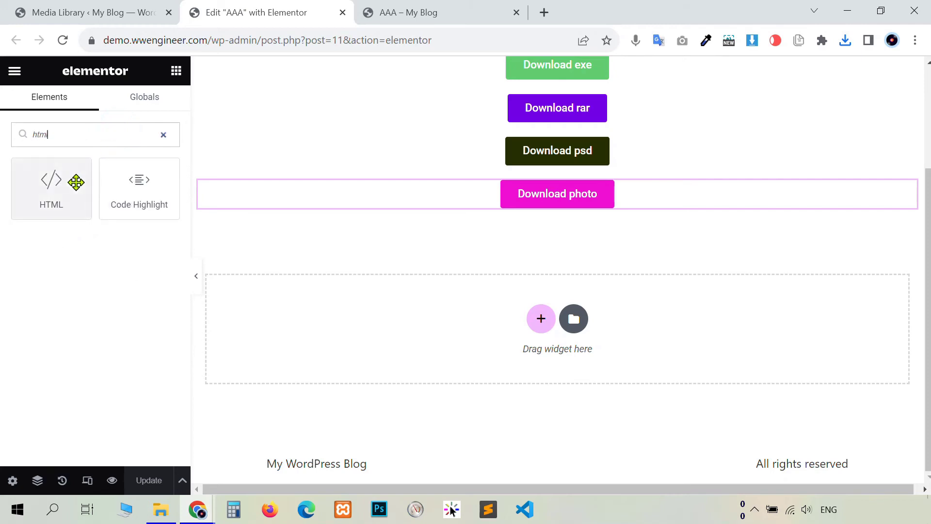
drag(71, 184, 549, 316)
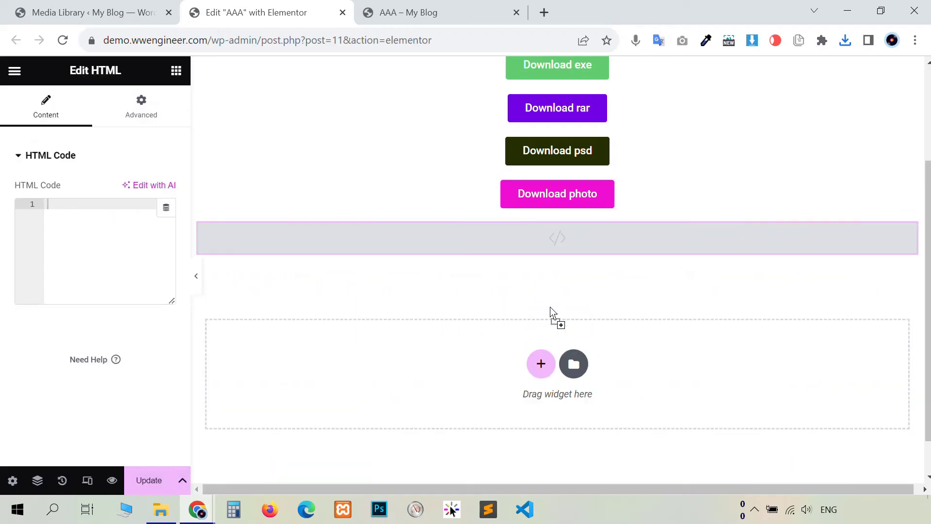
- Enter HTML code that wraps the Computer-in-office2.jpg image in a link to its file URL with the download attribute, widen the code area and update the page
click(104, 233)
click(86, 259)
text(<a href="https://demo.wwengineer.com/wp-content/uploads/2023/10/Computer-in-office2.jpg" download>   <img src="https://demo.wwengineer.com/wp-content/uploads/2023/10/Computer-in-office2.jpg"> </a>)
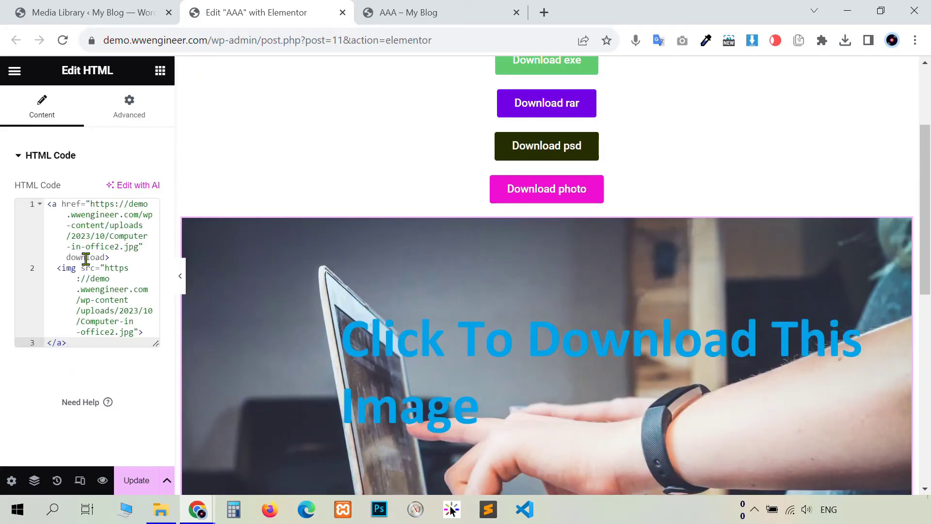
scroll(484, 344, down, 6)
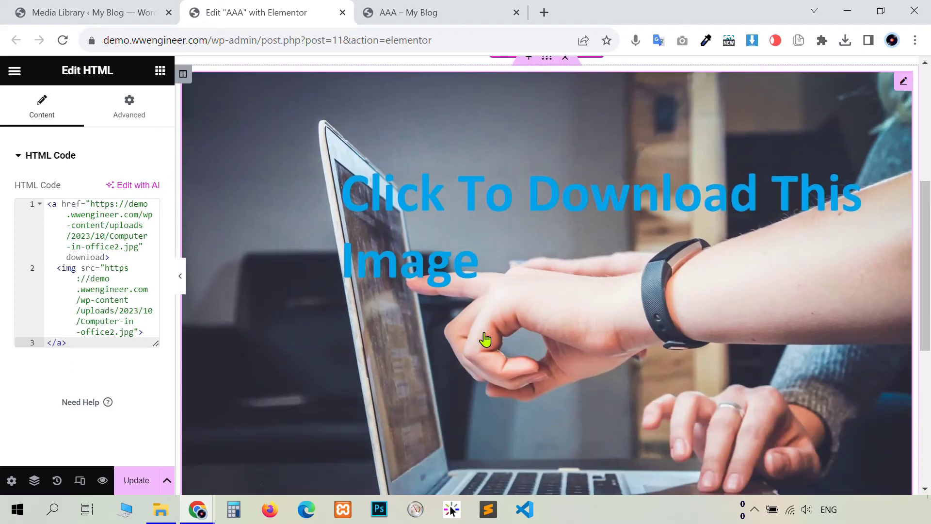
scroll(491, 333, up, 8)
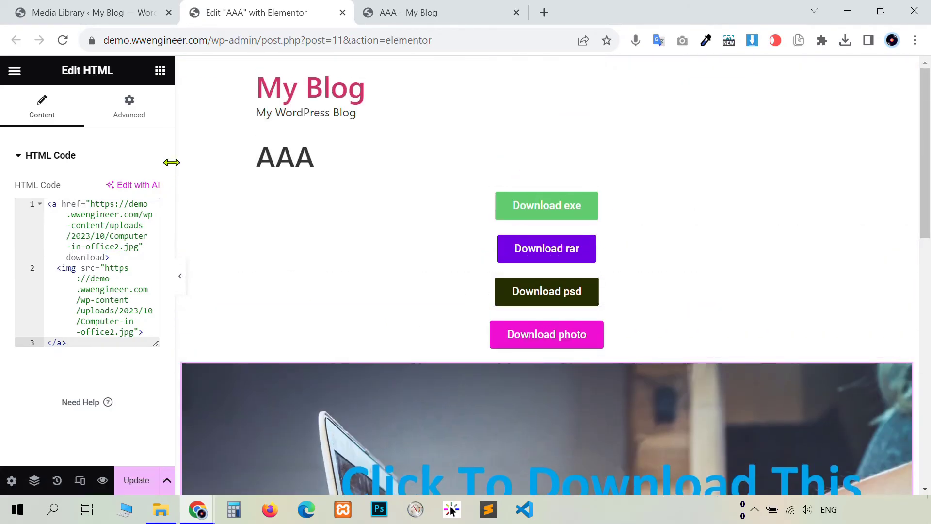
drag(172, 162, 456, 167)
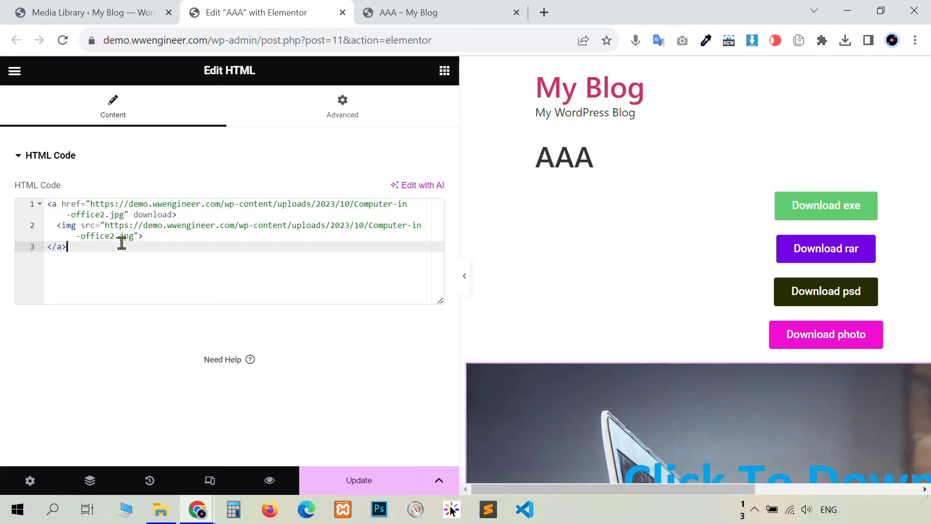
click(362, 485)
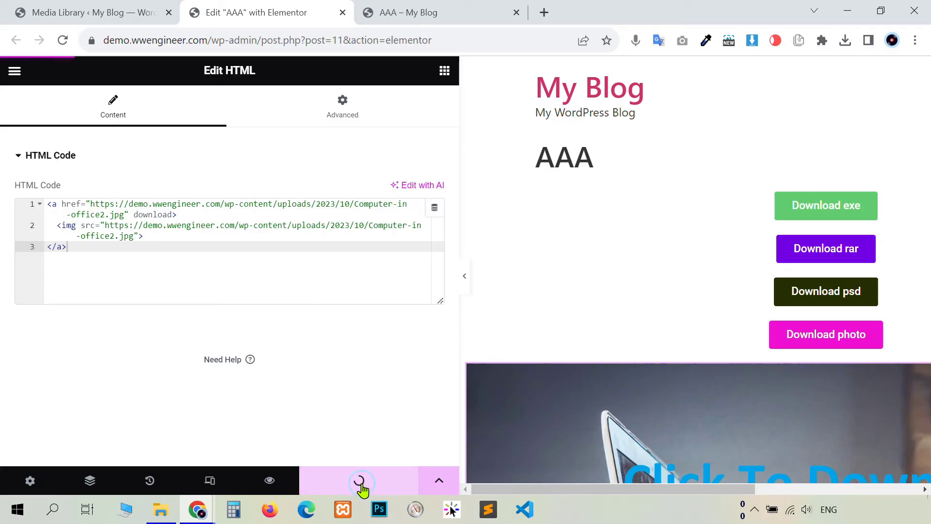
- Reload the live AAA page, test downloading the photo through the linked image, and check the recent downloads list
click(415, 7)
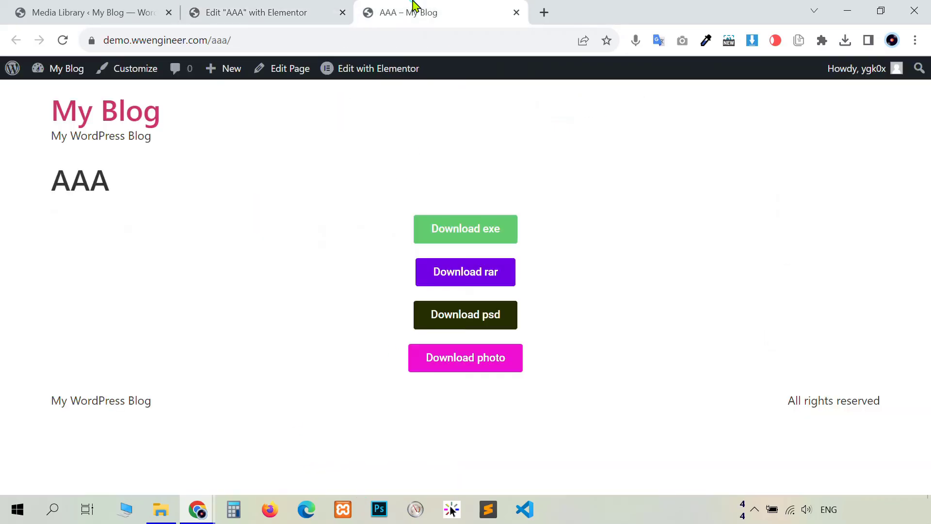
click(64, 42)
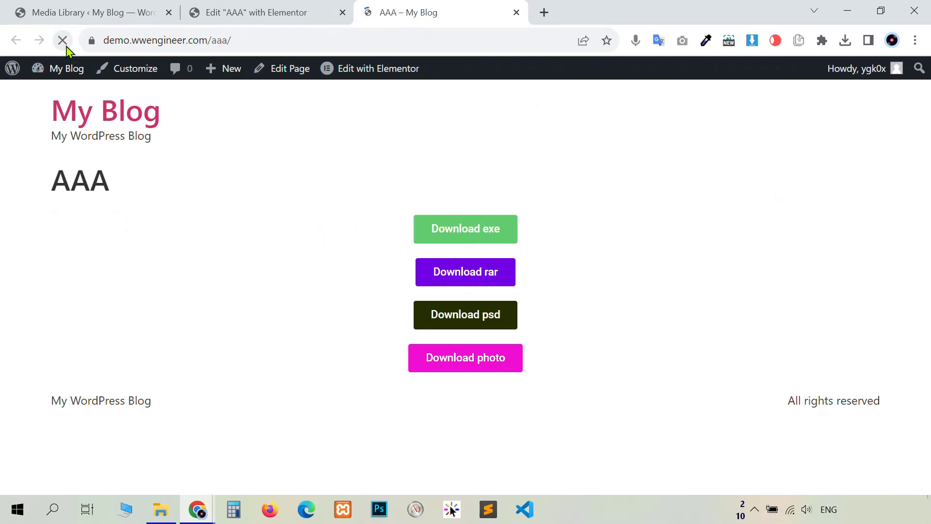
scroll(218, 201, down, 3)
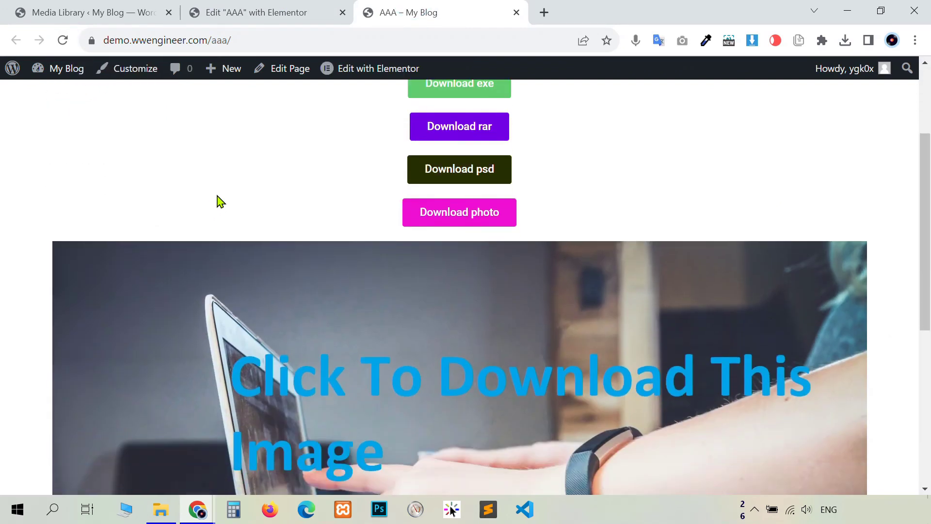
scroll(218, 201, down, 3)
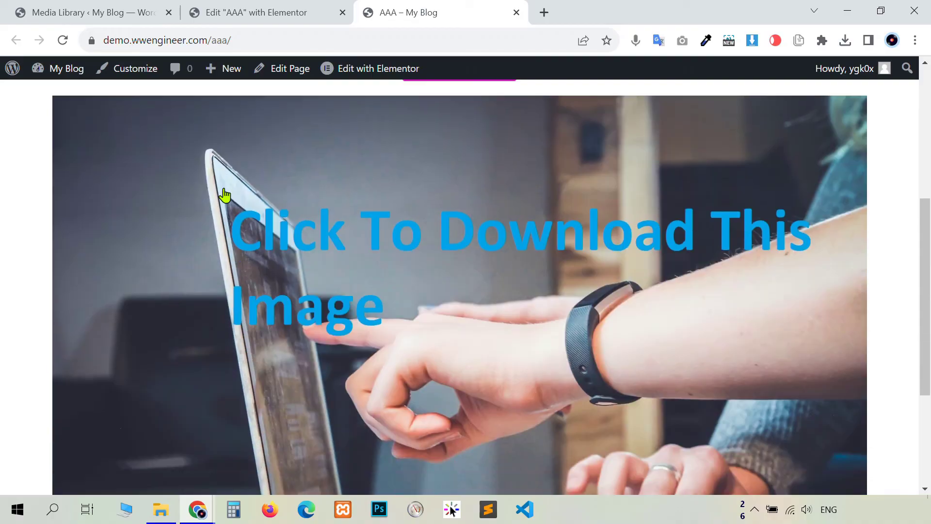
click(445, 321)
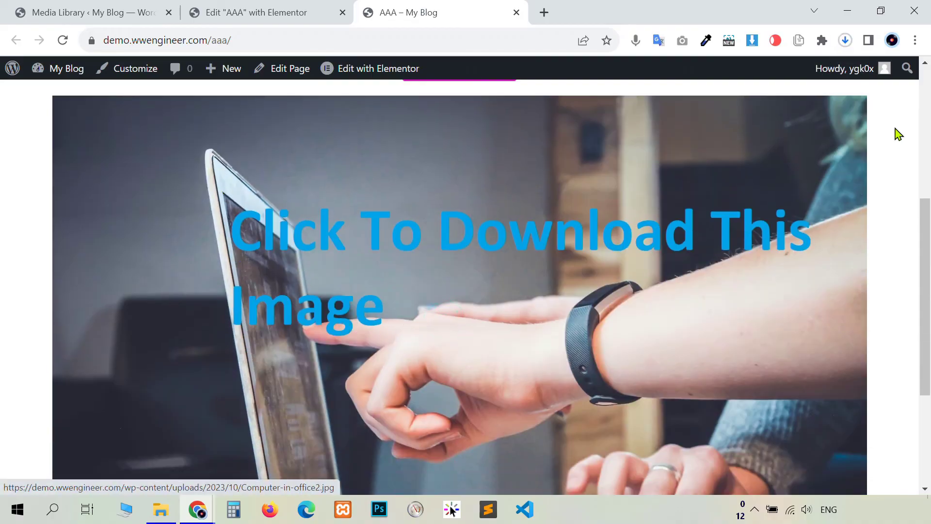
click(846, 41)
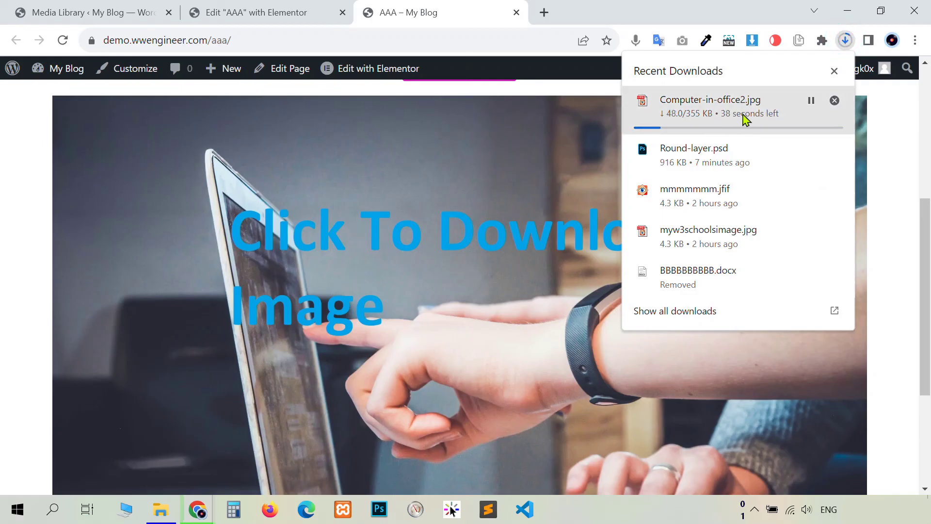
click(567, 162)
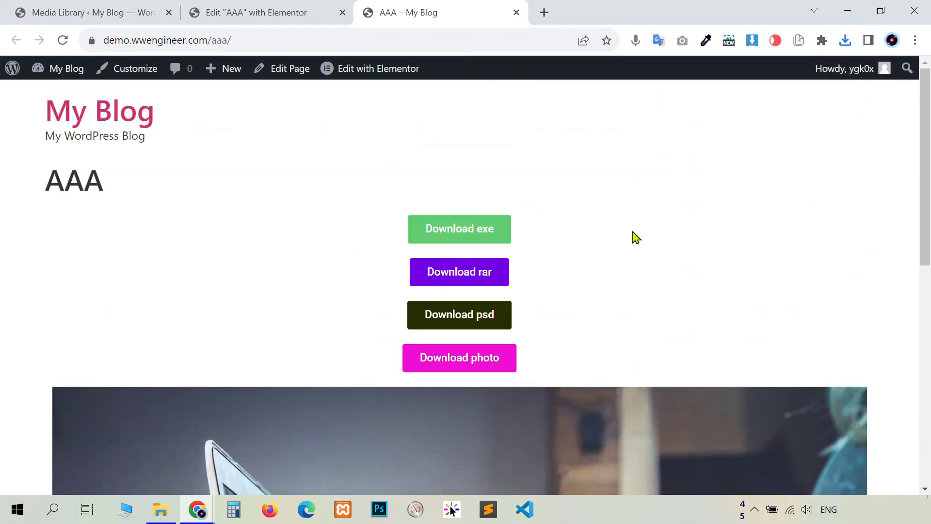
scroll(632, 236, up, 5)
click(845, 40)
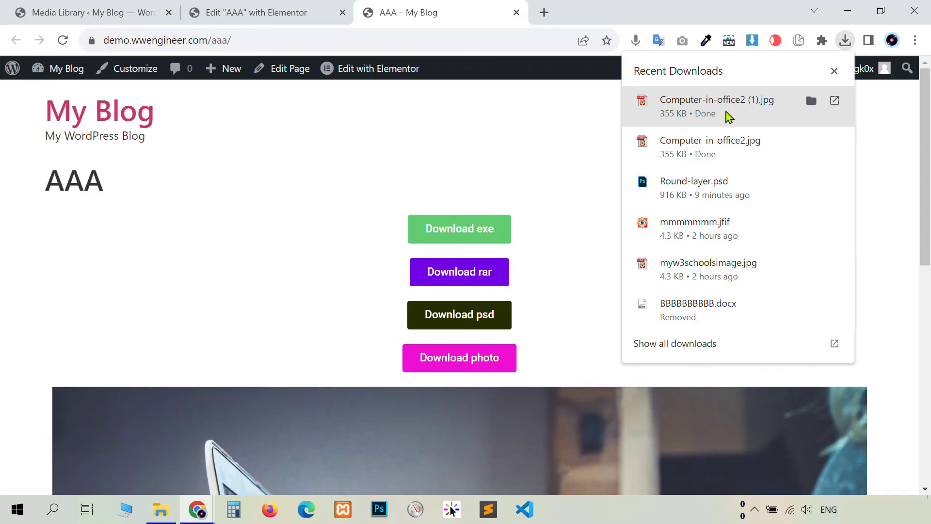
click(587, 127)
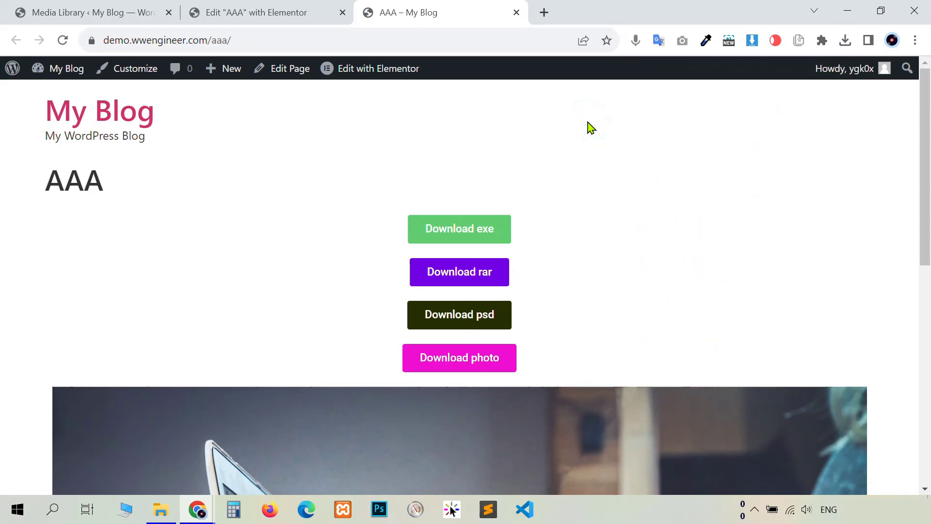
- In the HTML widget's code, set the link's download attribute to "Compurer-image" and update the page
click(242, 7)
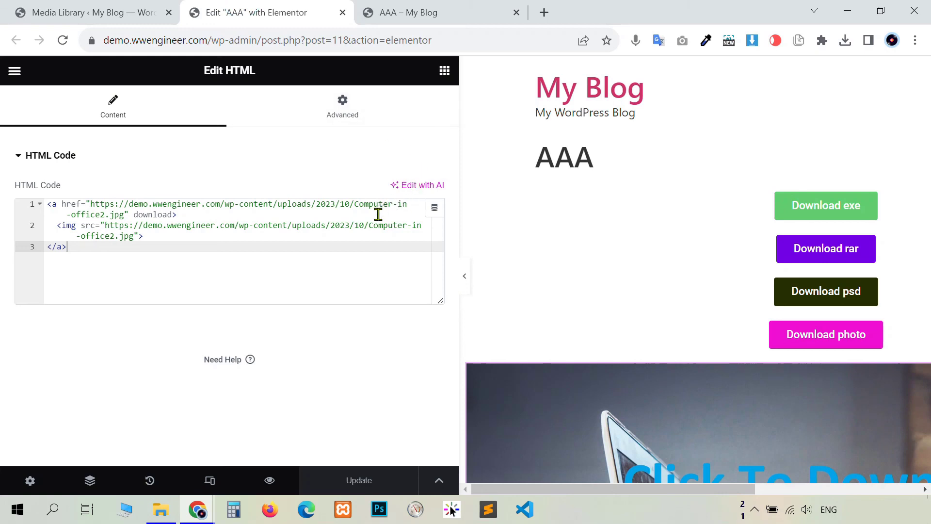
click(174, 214)
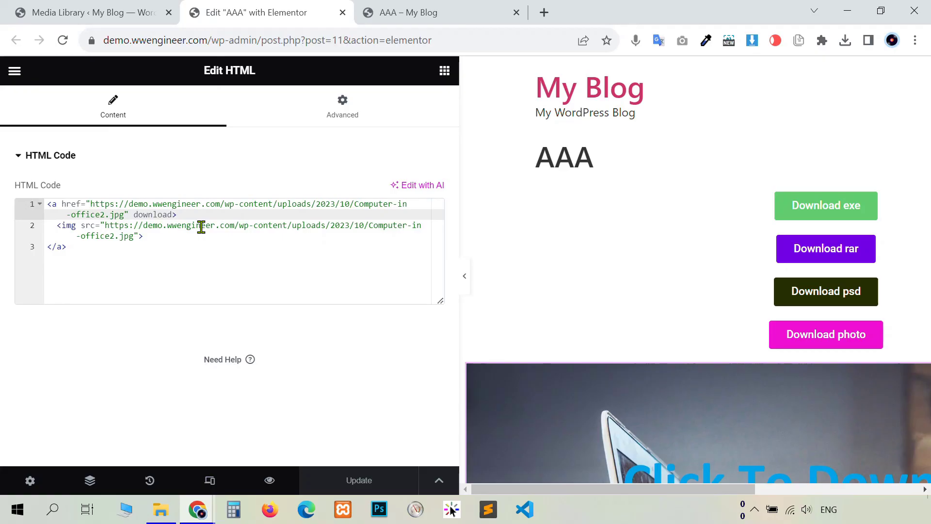
text(=)
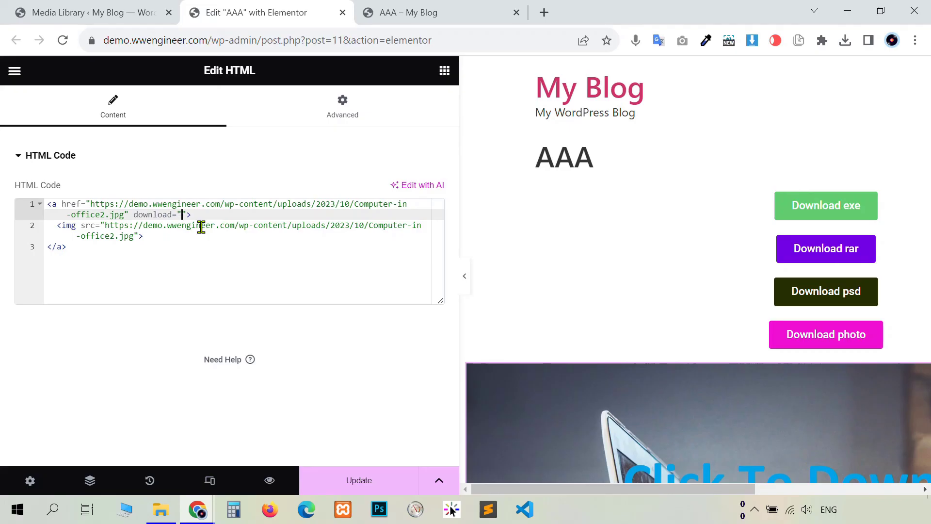
text(Compurer-image)
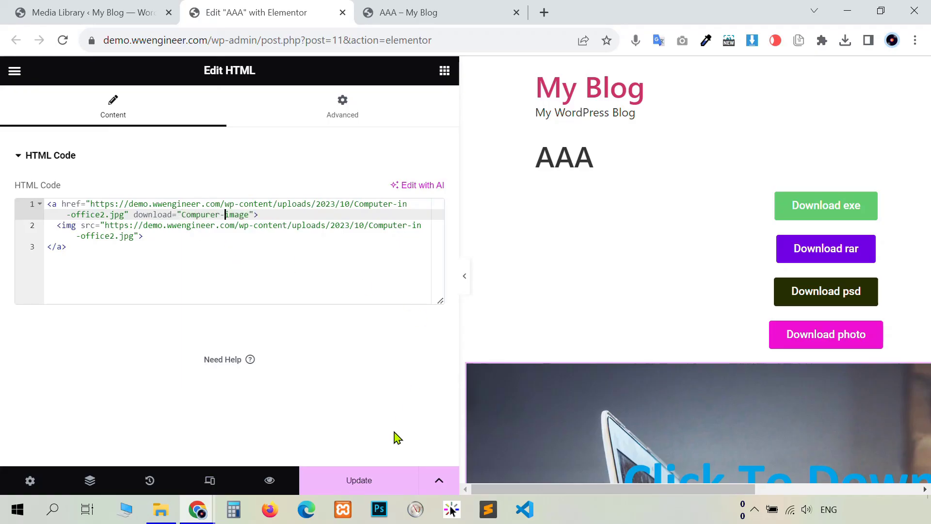
click(377, 482)
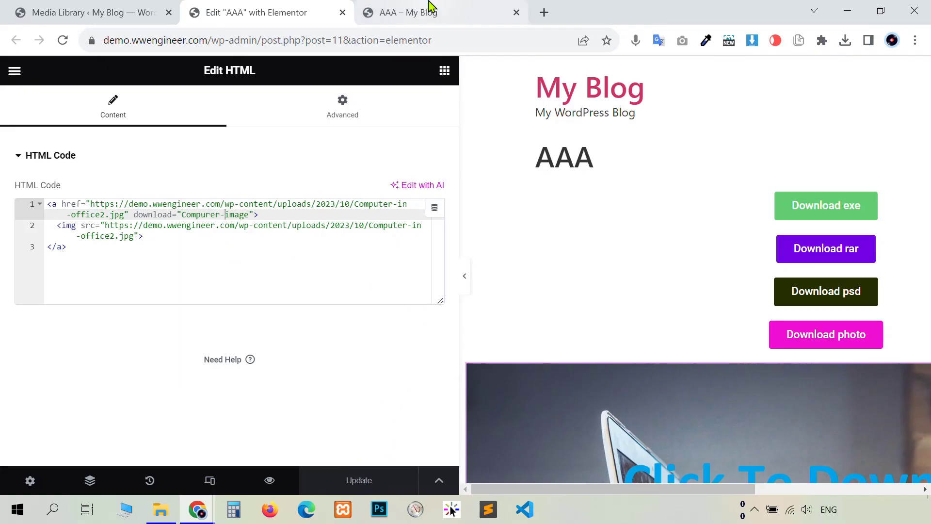
- Reload the live AAA page, download the linked image again and check the file name in the recent downloads
click(429, 8)
click(62, 41)
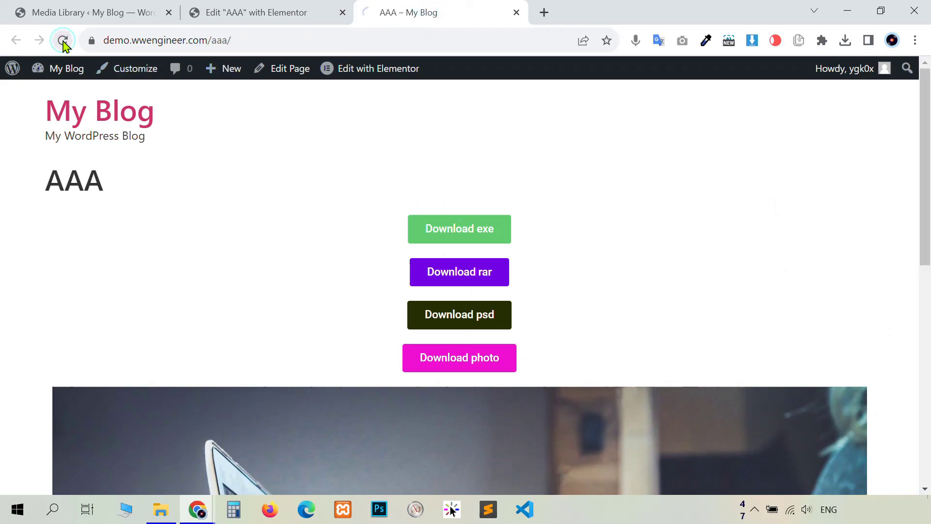
scroll(308, 228, down, 5)
scroll(307, 227, down, 1)
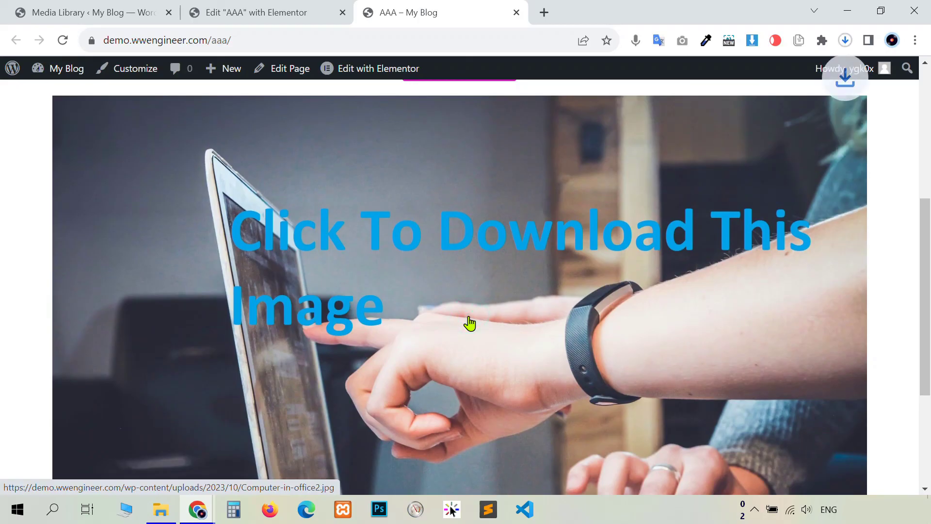
click(846, 42)
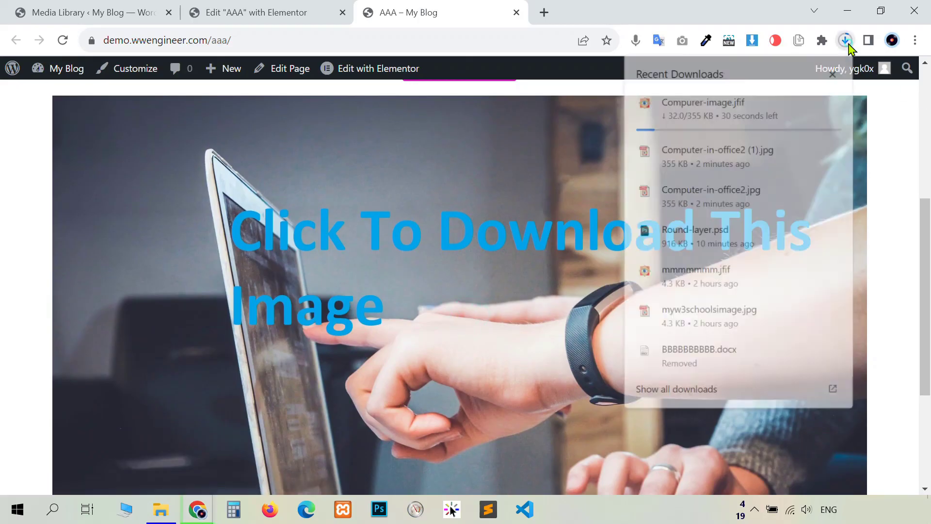